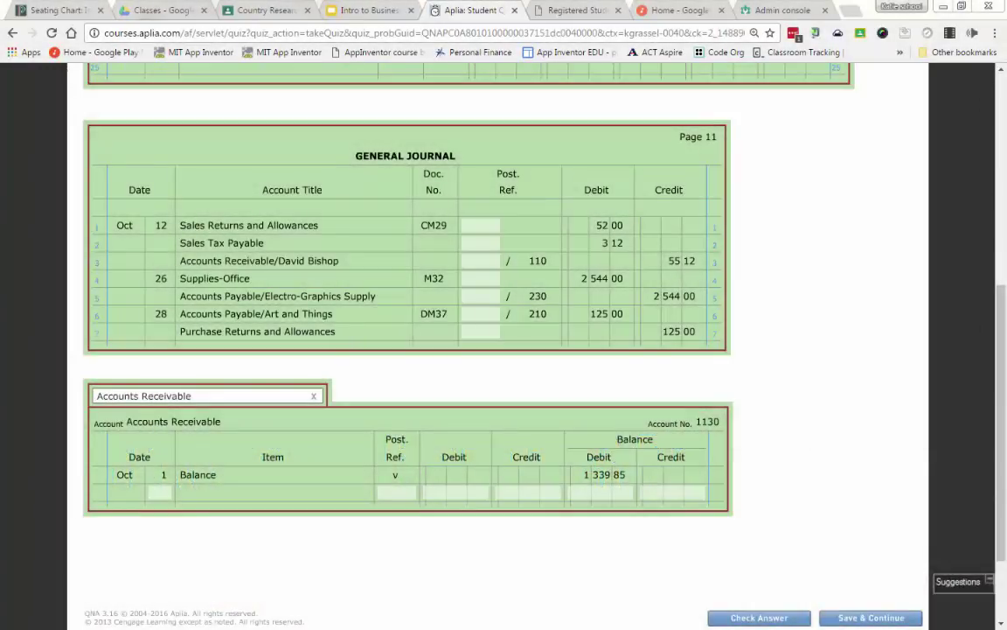
# Step: Inspect the Accounts Payable ledger account and return to the Accounts Receivable account
pyautogui.click(166, 403)
pyautogui.click(172, 452)
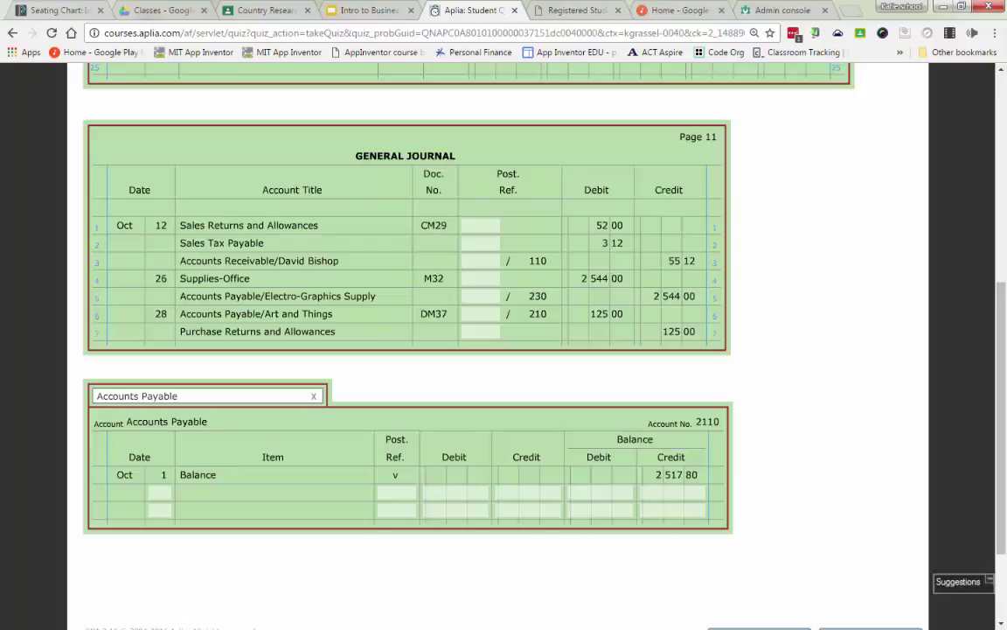
pyautogui.click(181, 397)
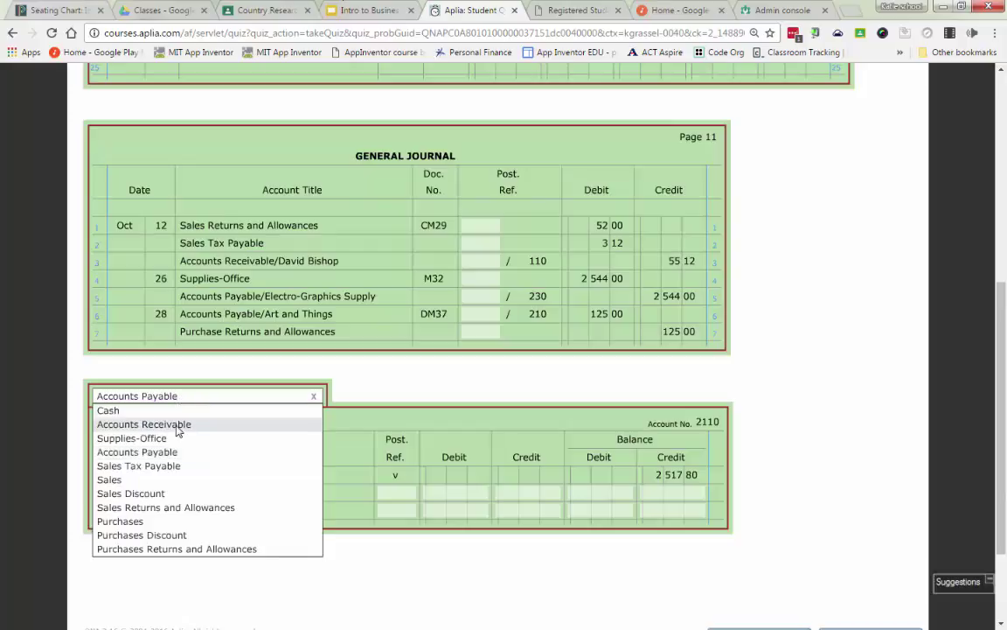
pyautogui.click(114, 424)
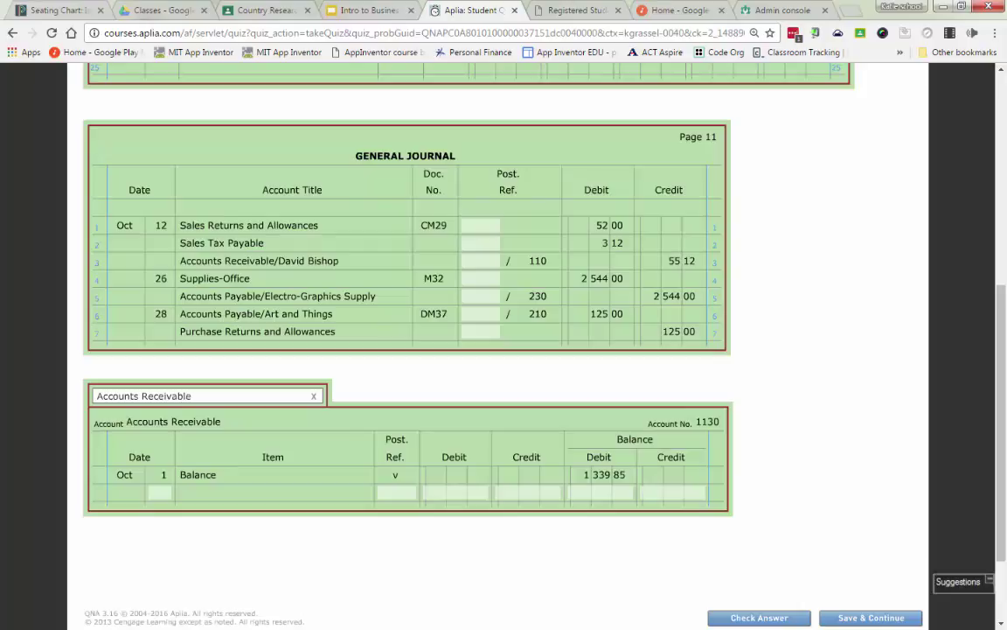
# Step: Open the Work Together 11-3 instructions in a separate window, resize it to fit the text, and return to the assignment
pyautogui.scroll(1, 702, 302)
pyautogui.scroll(10, 702, 303)
pyautogui.rightClick(596, 279)
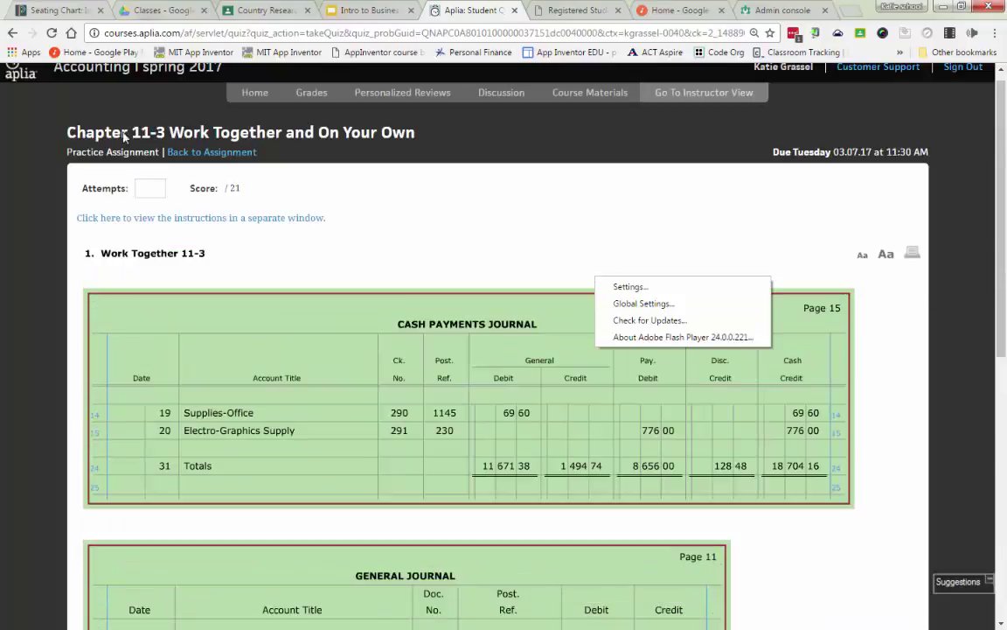
pyautogui.click(144, 218)
pyautogui.click(182, 232)
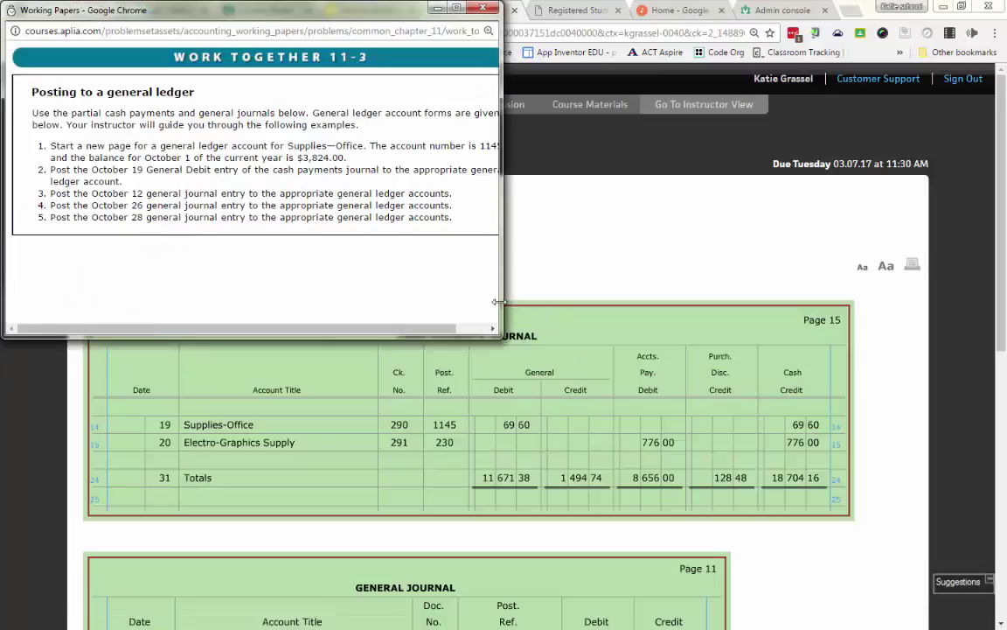
pyautogui.moveTo(501, 275); pyautogui.dragTo(614, 276)
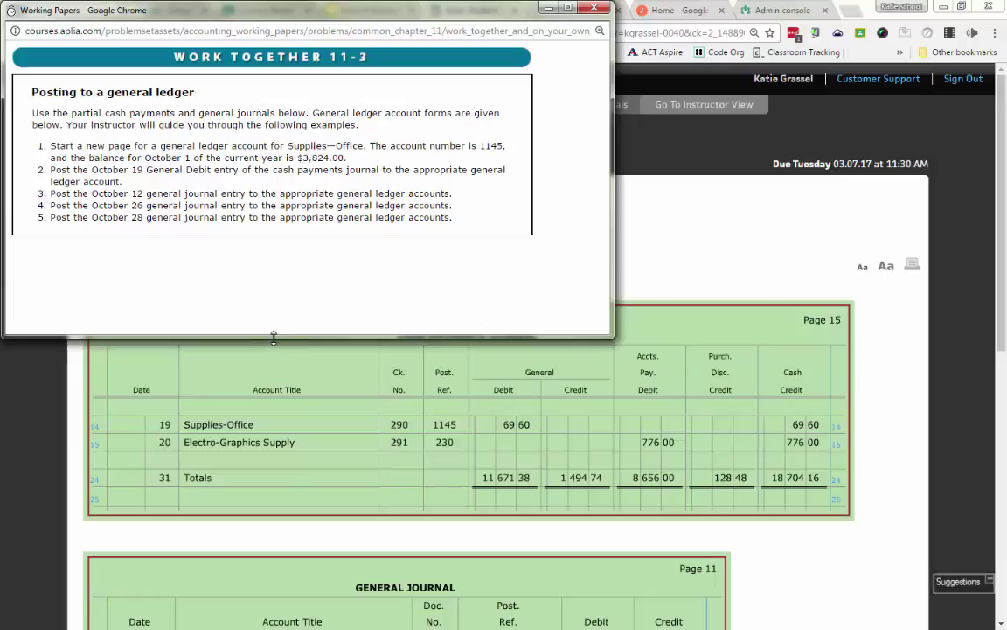
pyautogui.moveTo(274, 336); pyautogui.dragTo(280, 281)
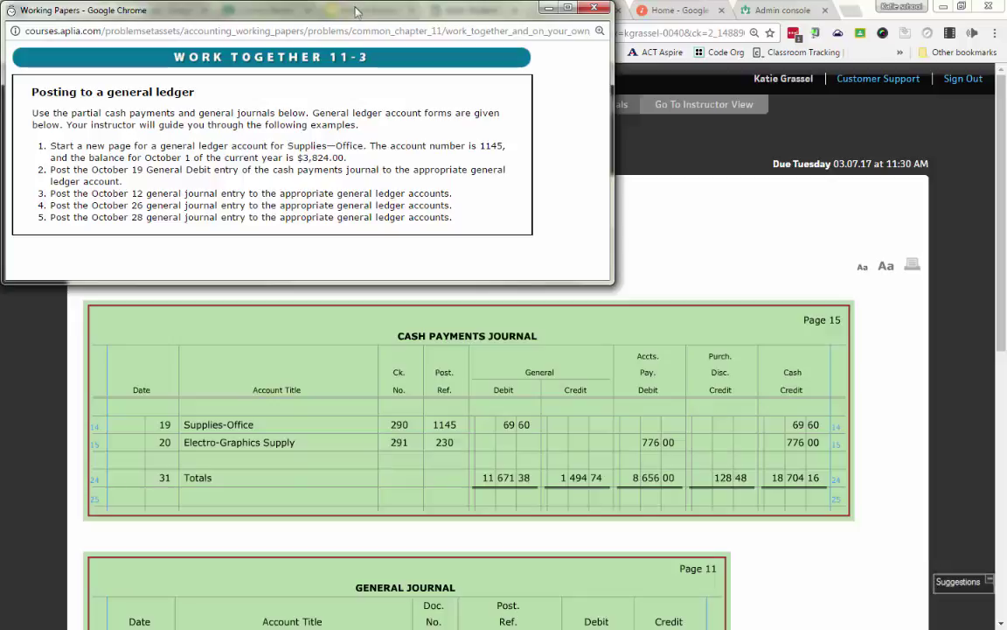
pyautogui.moveTo(525, 9); pyautogui.dragTo(10, 147)
pyautogui.click(538, 312)
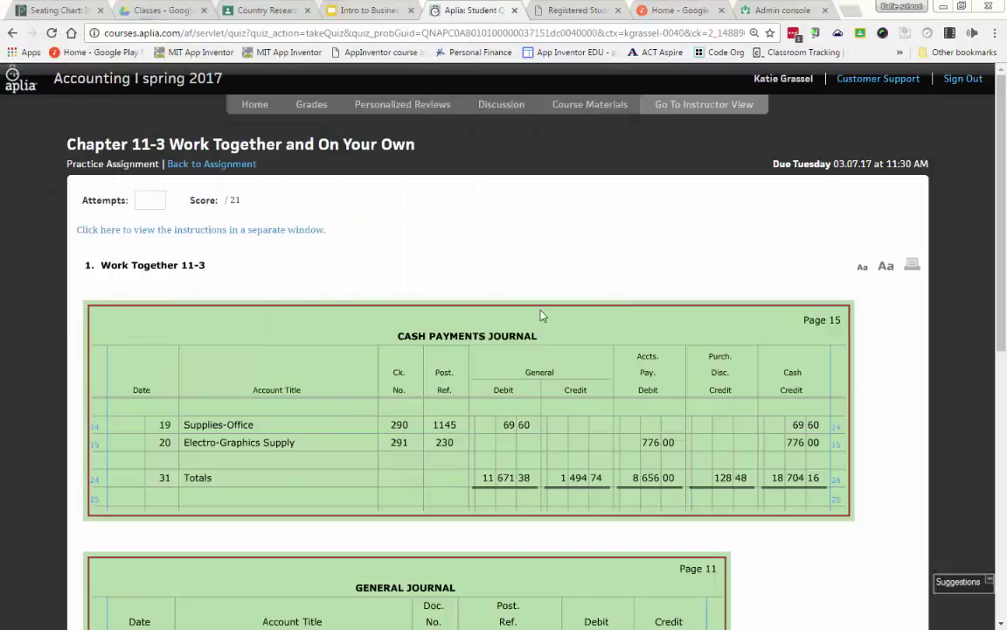
# Step: Display the Supplies-Office account in the general ledger form below the journals
pyautogui.scroll(-5, 611, 283)
pyautogui.scroll(-1, 614, 299)
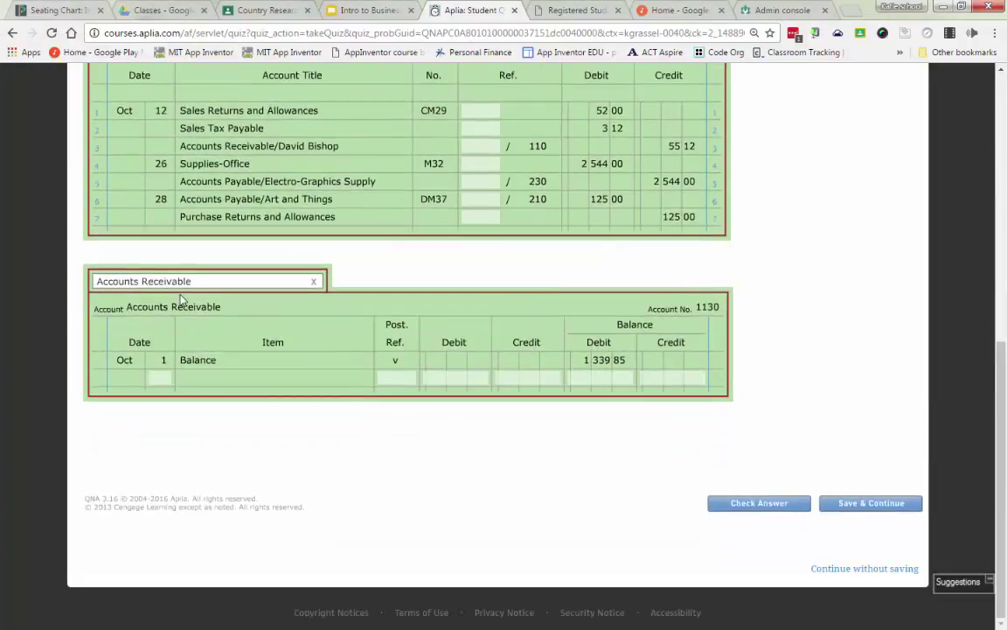
pyautogui.click(186, 280)
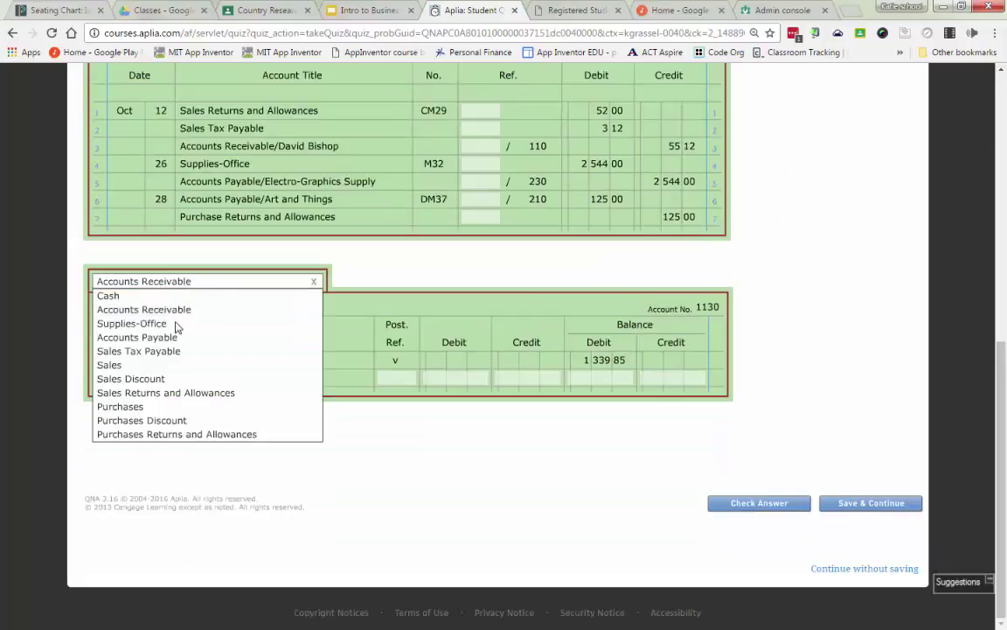
pyautogui.click(175, 323)
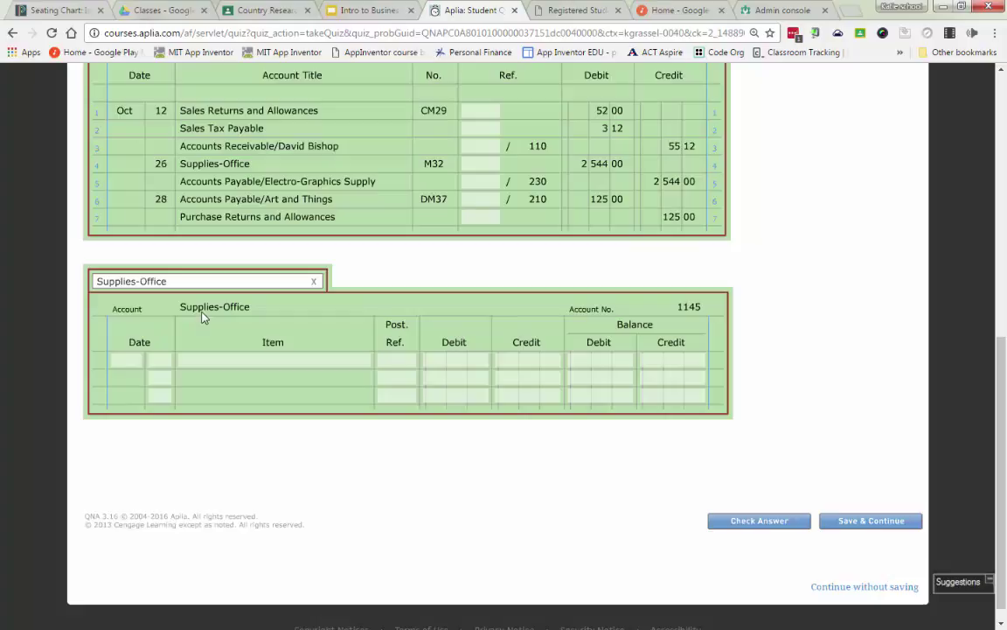
# Step: Fill the first Supplies-Office ledger line with the date Oct 1 and the item Balance
pyautogui.click(127, 360)
pyautogui.write('Oct')
pyautogui.press('Tab')
pyautogui.write('1')
pyautogui.press('Tab')
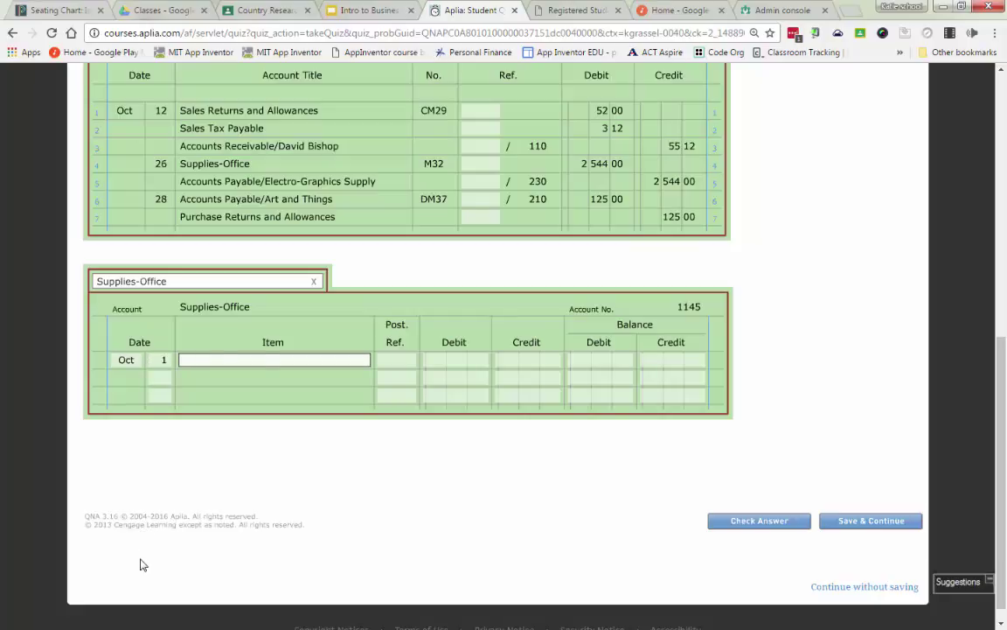
pyautogui.write('bala')
pyautogui.press('Tab')
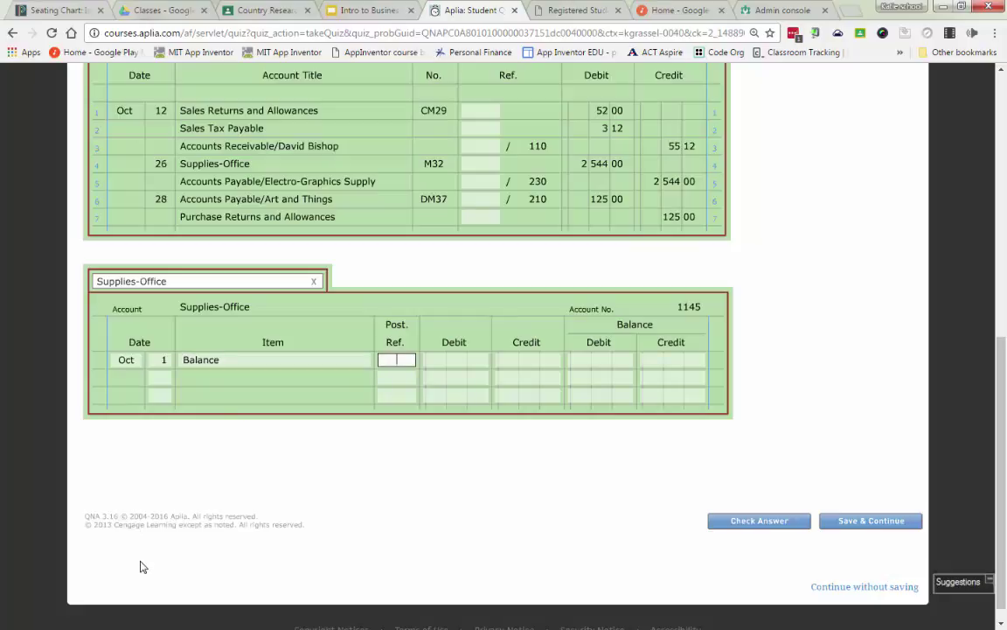
# Step: Complete the opening balance line with posting reference v and a debit balance of 3,824.00
pyautogui.write('v')
pyautogui.press('Tab')
pyautogui.press('Tab')
pyautogui.press('Tab')
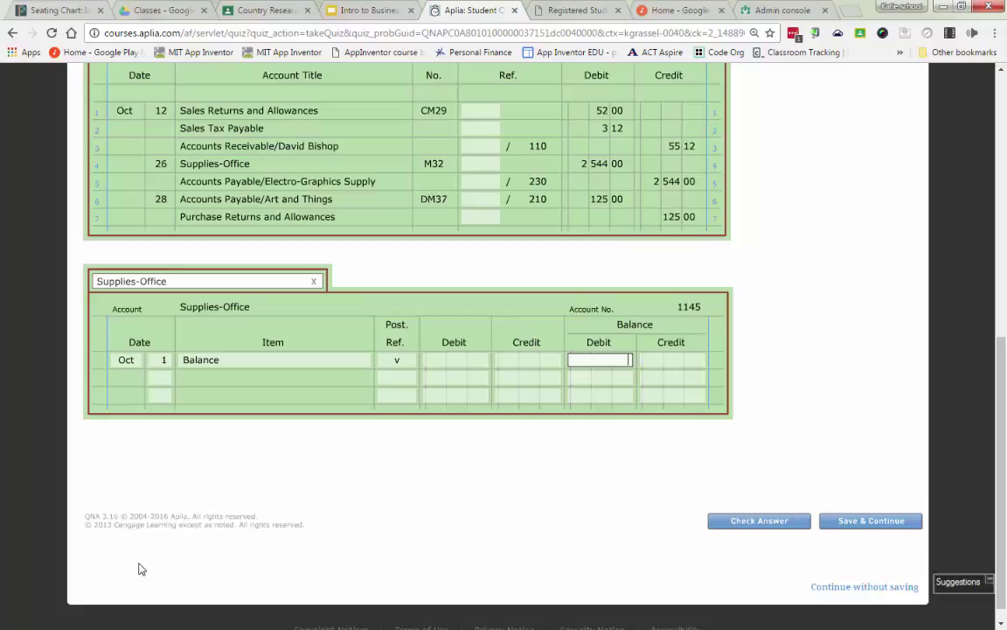
pyautogui.write('3 824')
pyautogui.press('Tab')
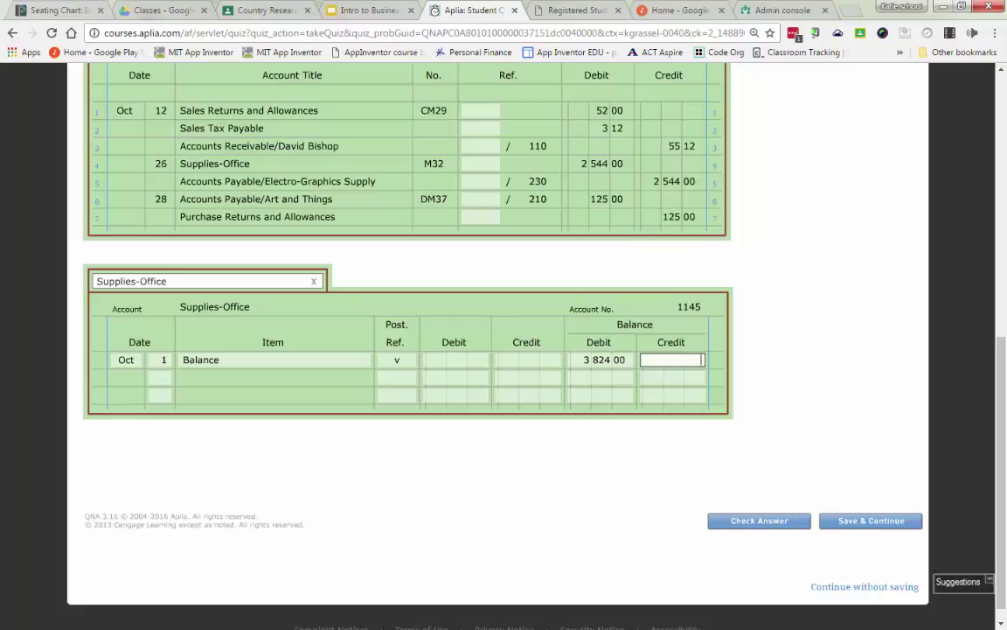
# Step: Review the posting instructions in the Working Papers window and return to the ledger
pyautogui.moveTo(0, 210)
pyautogui.mouseDown()
pyautogui.moveTo(74, 183)
pyautogui.moveTo(350, 130)
pyautogui.mouseUp()
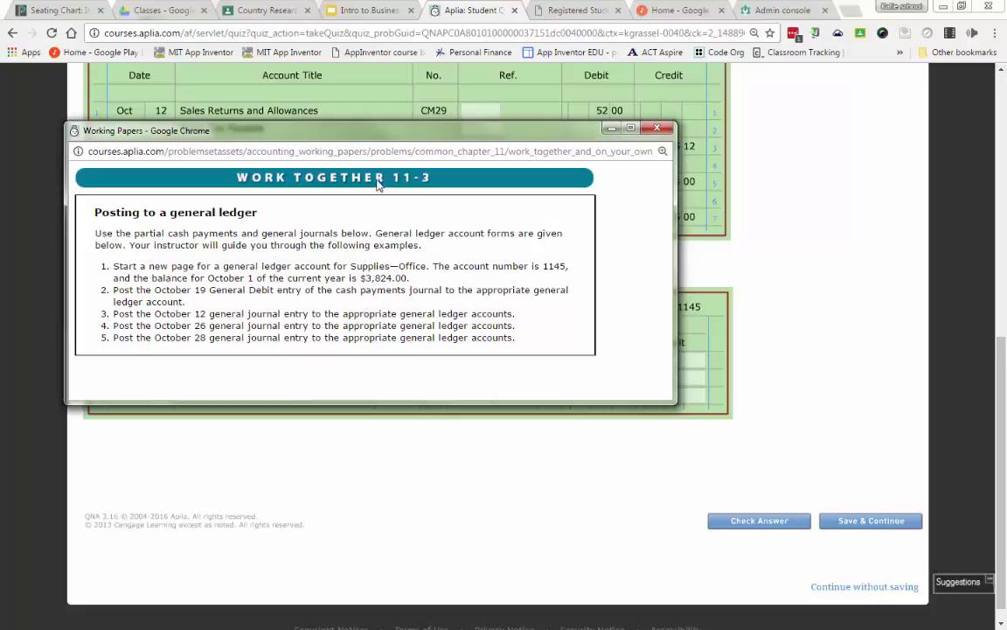
pyautogui.moveTo(343, 129); pyautogui.dragTo(336, 132)
pyautogui.click(745, 292)
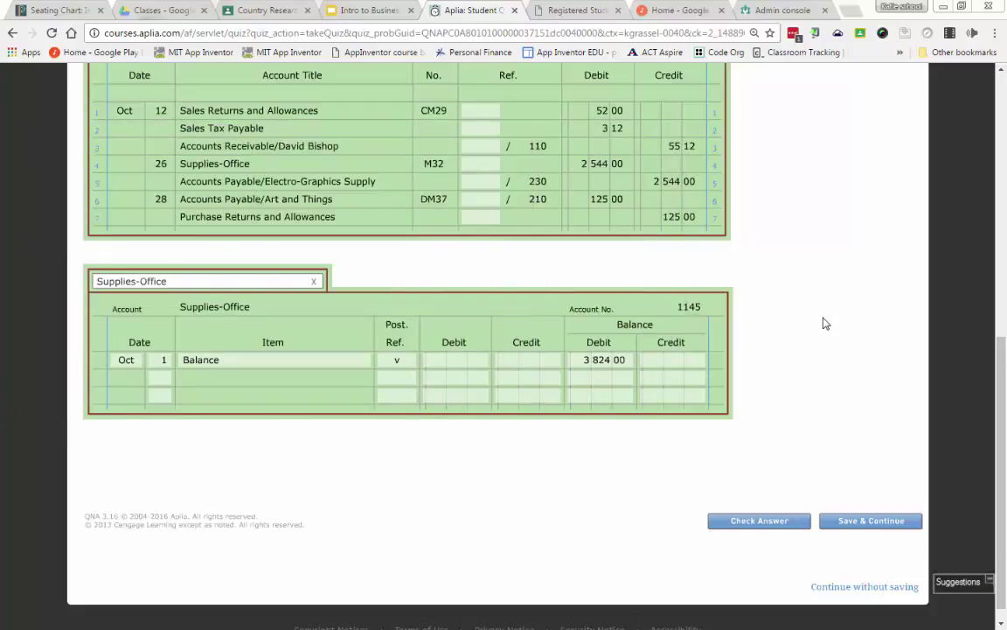
# Step: Start the second Supplies-Office ledger line with day 19 and posting reference CP15 for the cash payments journal entry
pyautogui.scroll(4, 818, 339)
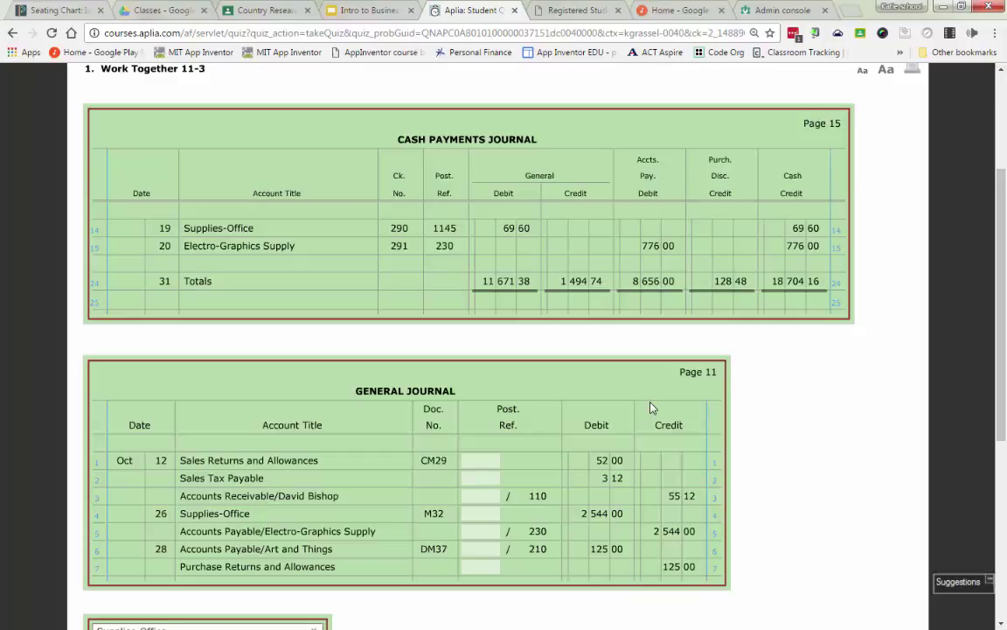
pyautogui.scroll(-2, 779, 411)
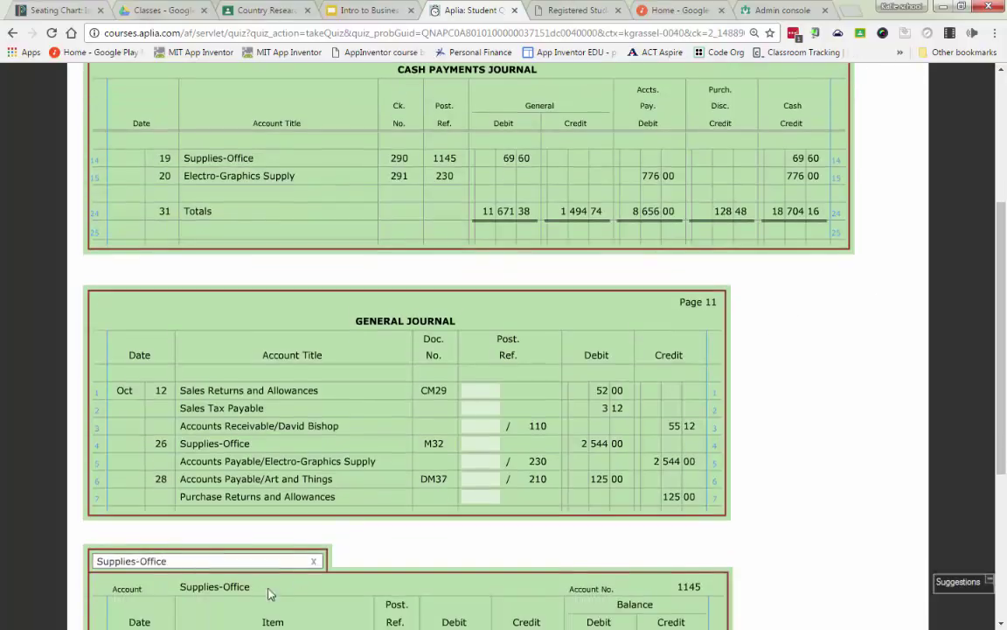
pyautogui.scroll(-4, 174, 534)
pyautogui.click(161, 520)
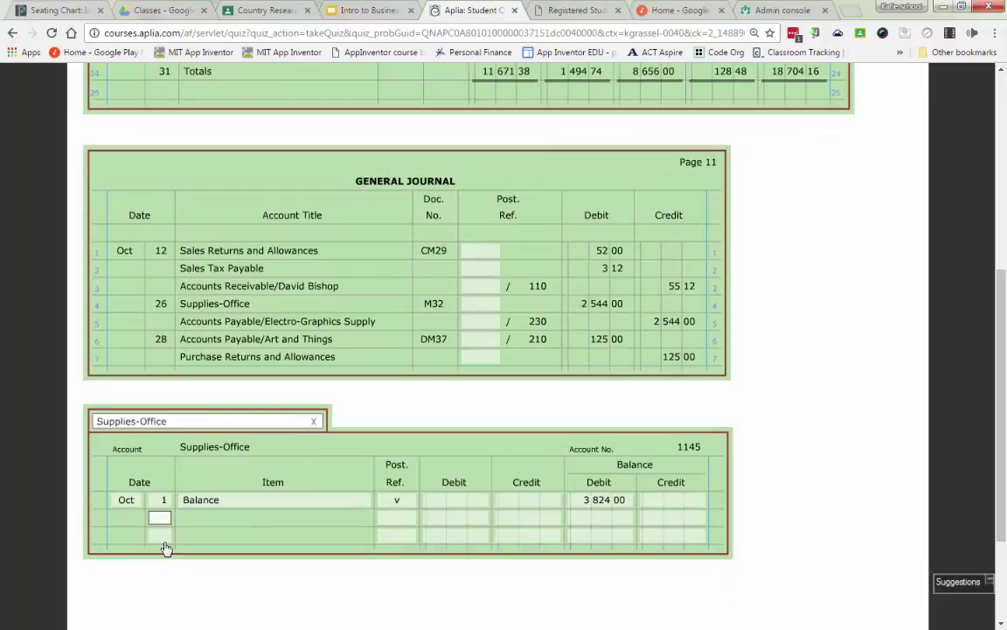
pyautogui.write('19')
pyautogui.press('Tab')
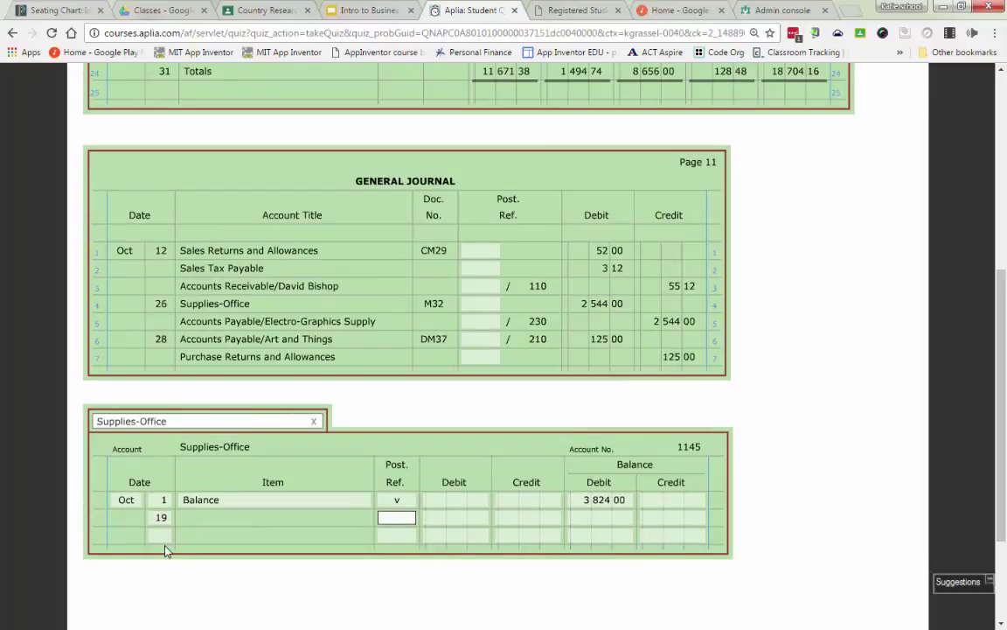
pyautogui.write('co')
pyautogui.press('BackSpace')
pyautogui.write('p')
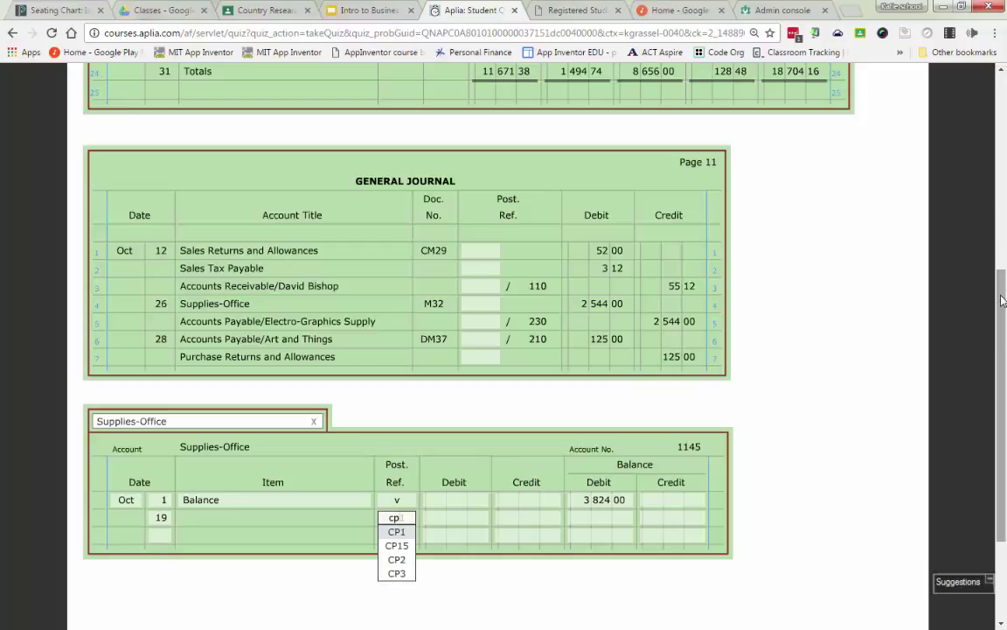
pyautogui.moveTo(1003, 300); pyautogui.dragTo(957, 309)
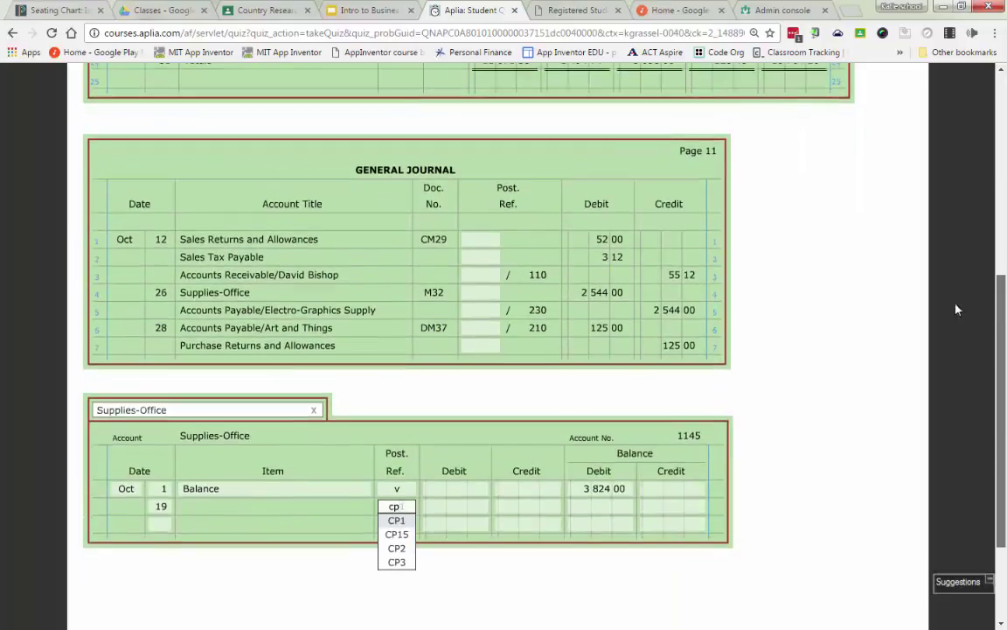
pyautogui.write('15')
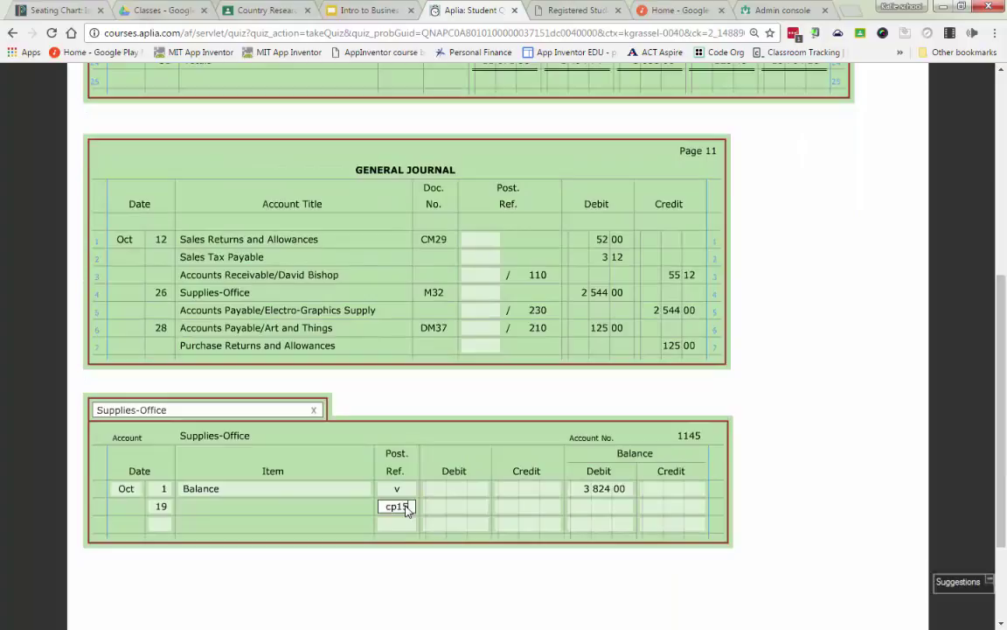
pyautogui.press('Tab')
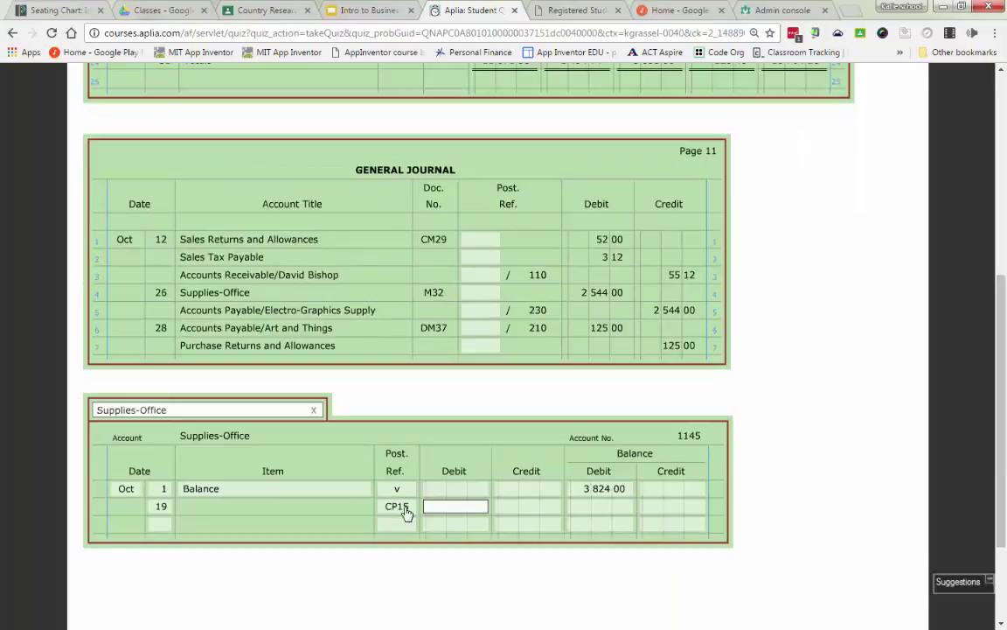
# Step: Reduce the browser zoom to below 100% so the cash payments journal, general journal and ledger fit on one screen
pyautogui.click(995, 33)
pyautogui.click(903, 165)
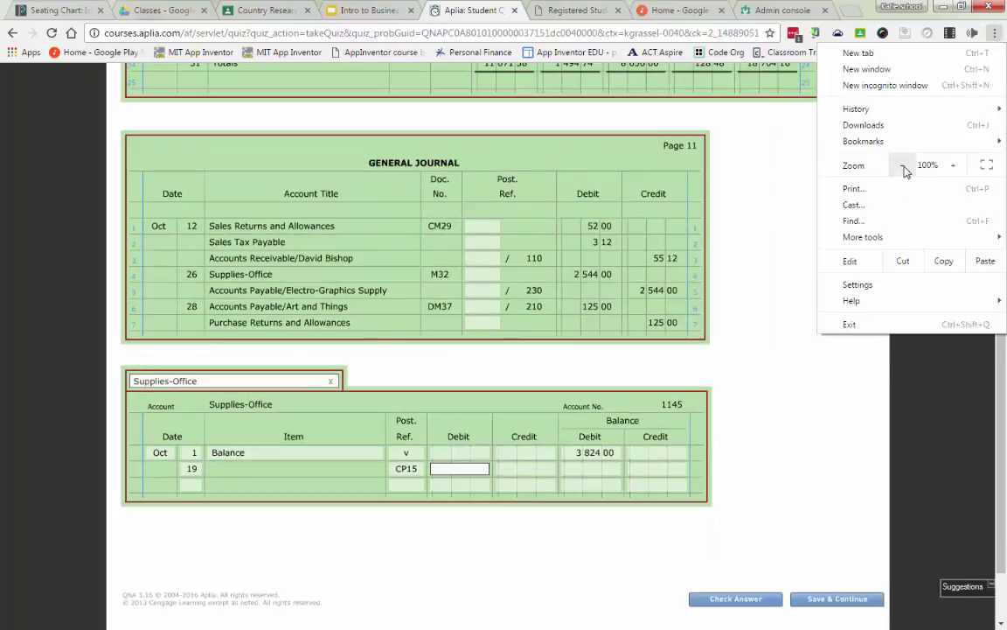
pyautogui.click(743, 349)
pyautogui.scroll(3, 743, 349)
pyautogui.scroll(-2, 742, 349)
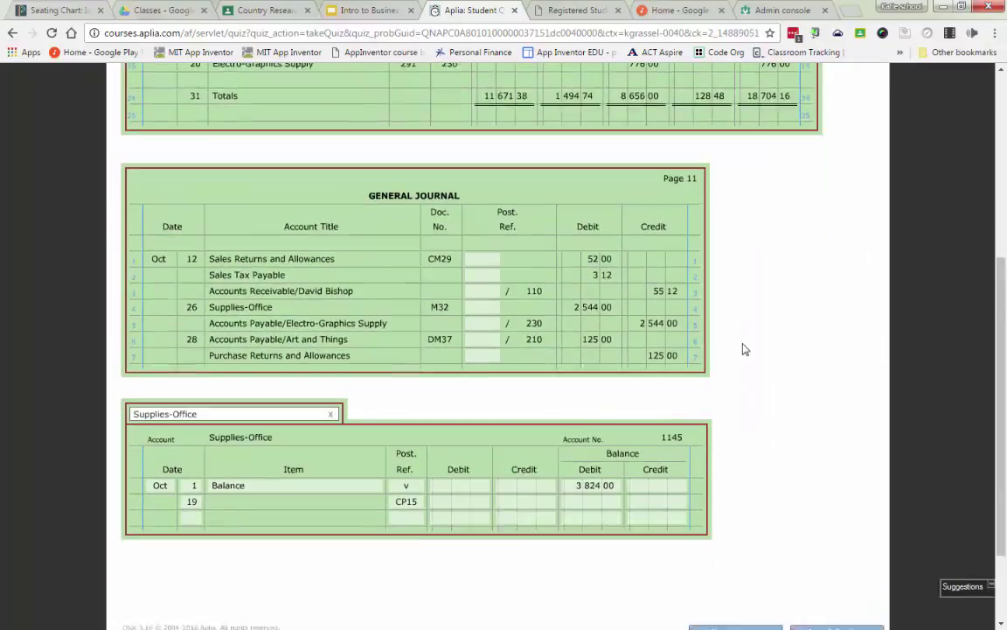
pyautogui.scroll(-1, 742, 349)
pyautogui.scroll(2, 743, 349)
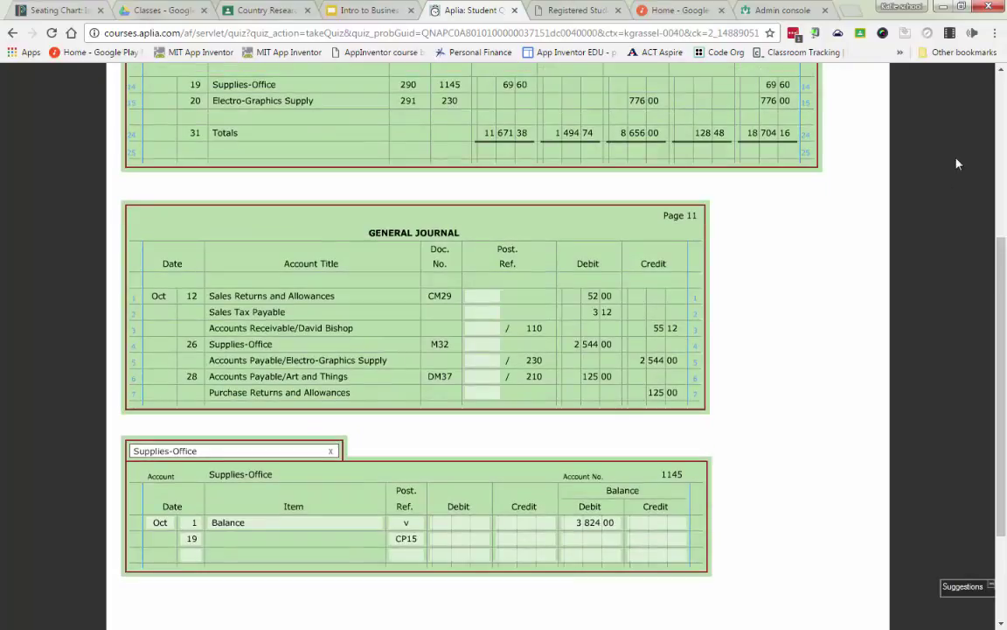
pyautogui.click(995, 33)
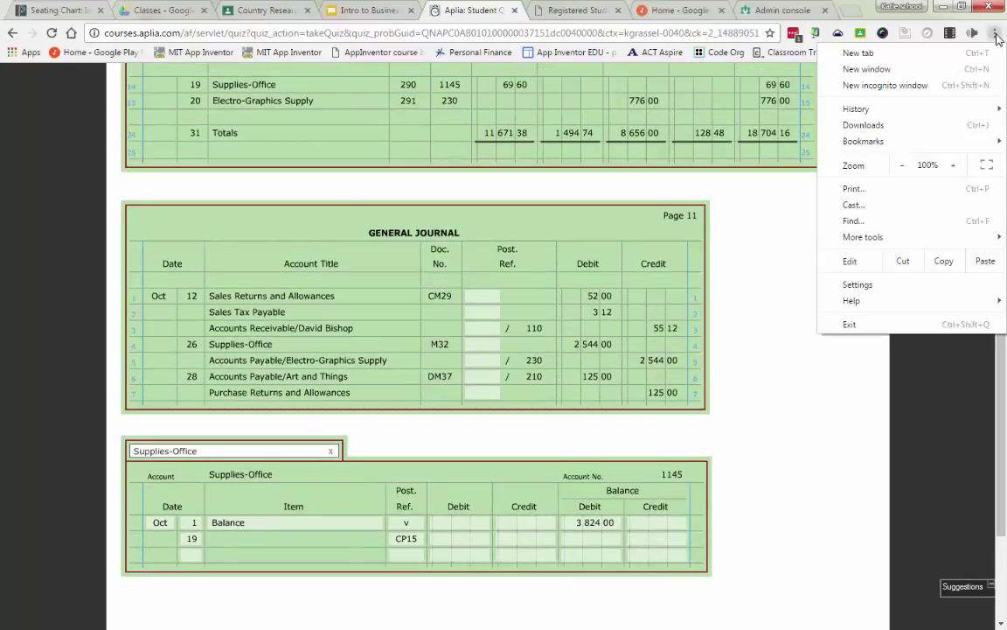
pyautogui.click(905, 172)
pyautogui.click(791, 217)
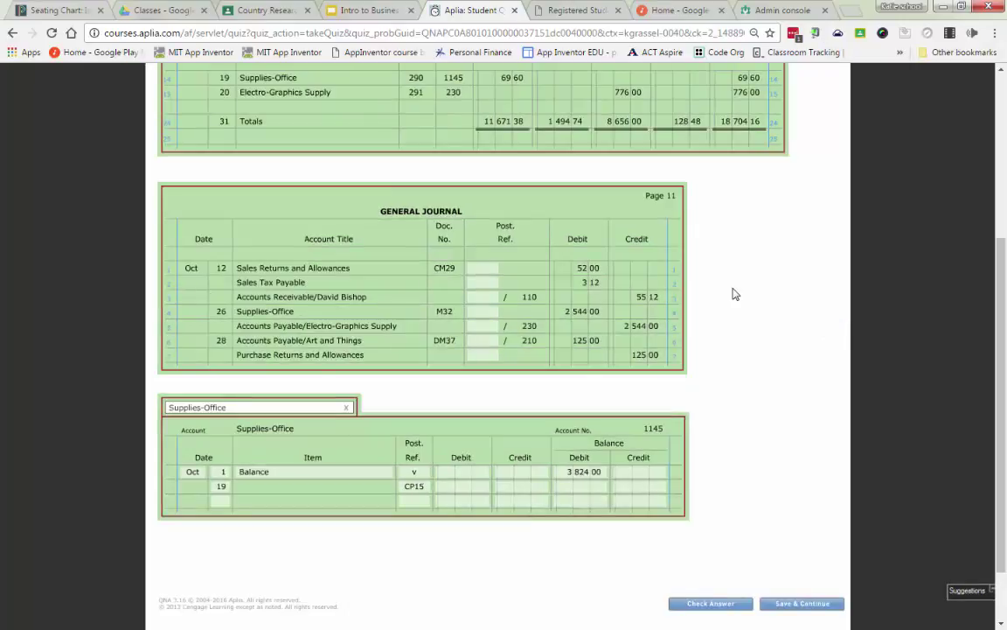
pyautogui.scroll(2, 734, 293)
pyautogui.scroll(-1, 744, 287)
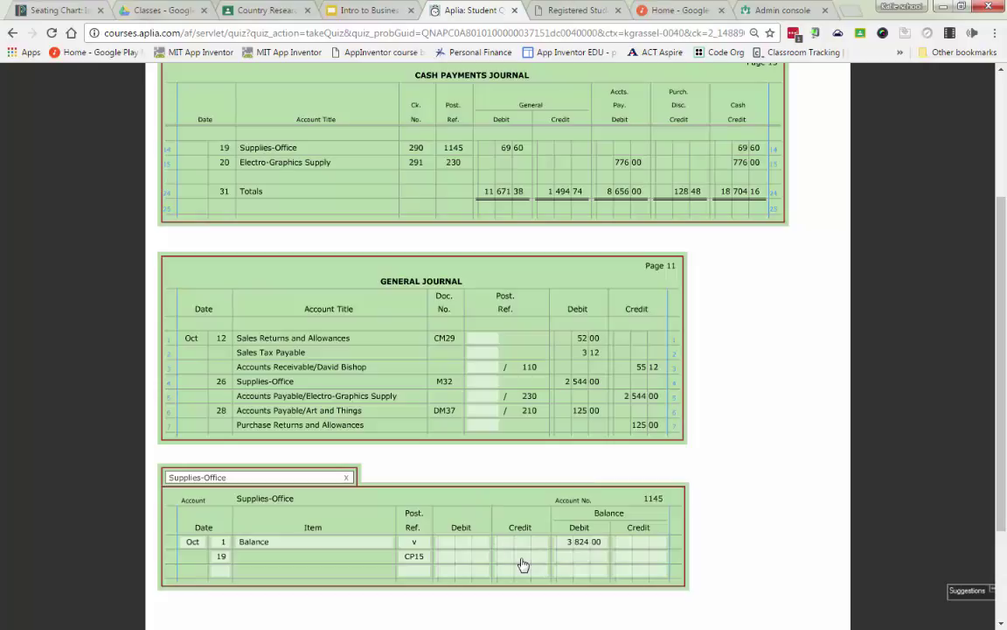
# Step: Post a debit of 69.60 on the October 19 Supplies-Office line and enter the new debit balance of 3,893.60
pyautogui.click(469, 558)
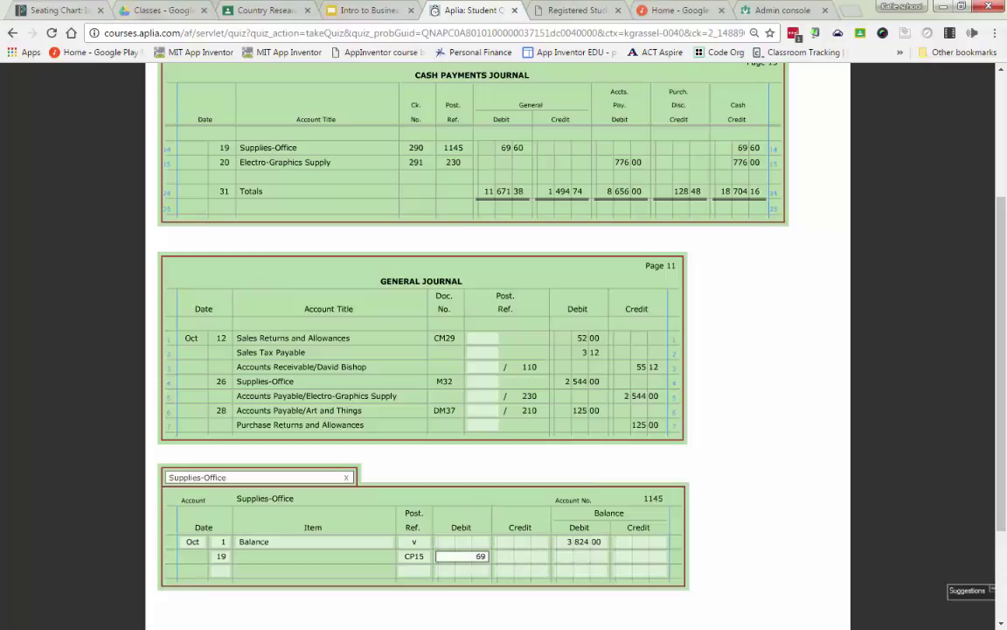
pyautogui.write('69.60')
pyautogui.press('Tab')
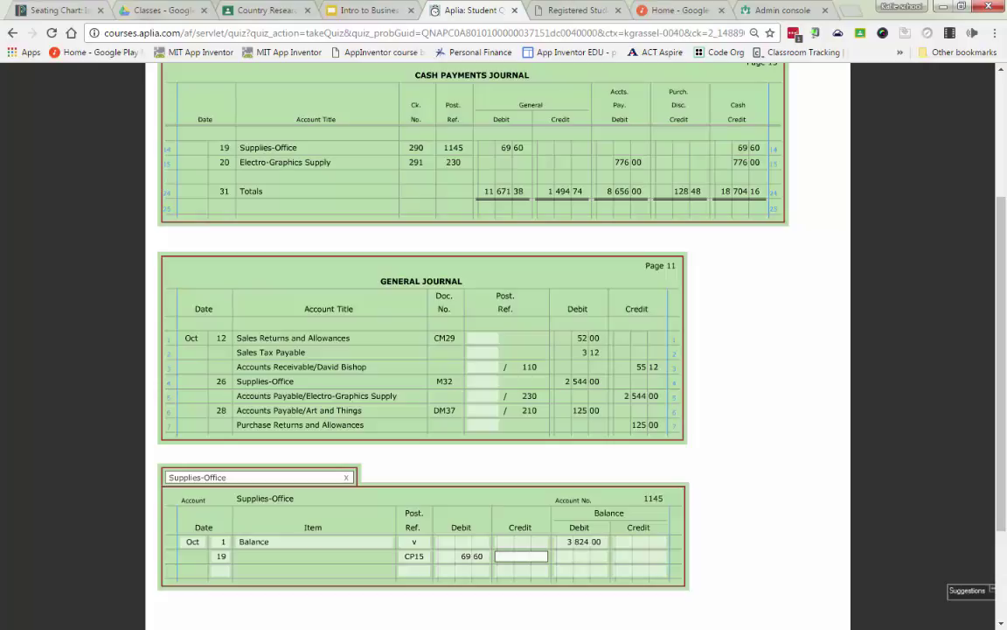
pyautogui.press('Tab')
pyautogui.write('3')
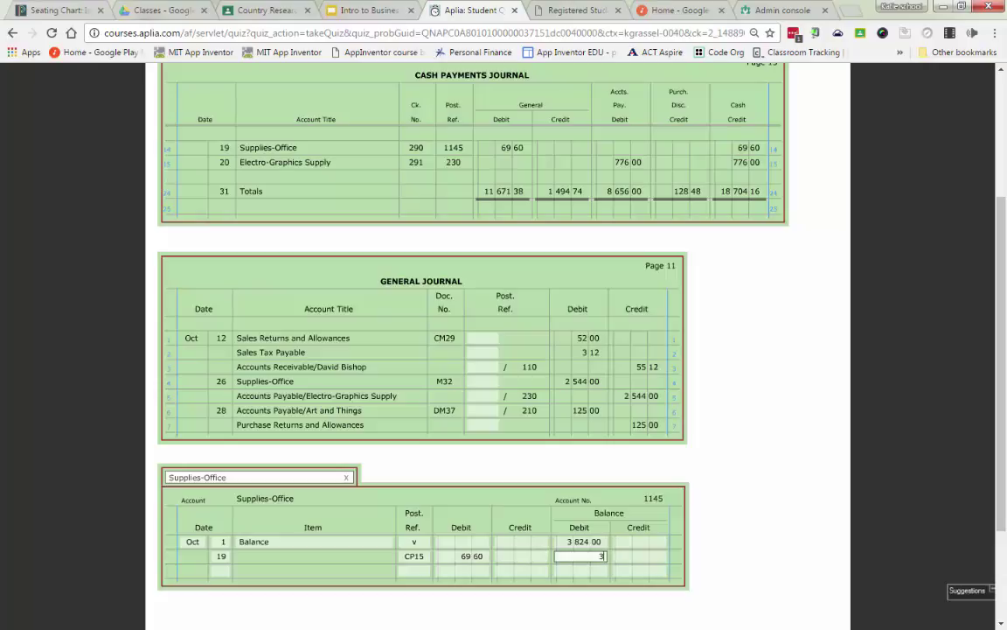
pyautogui.write('893.60')
pyautogui.press('Tab')
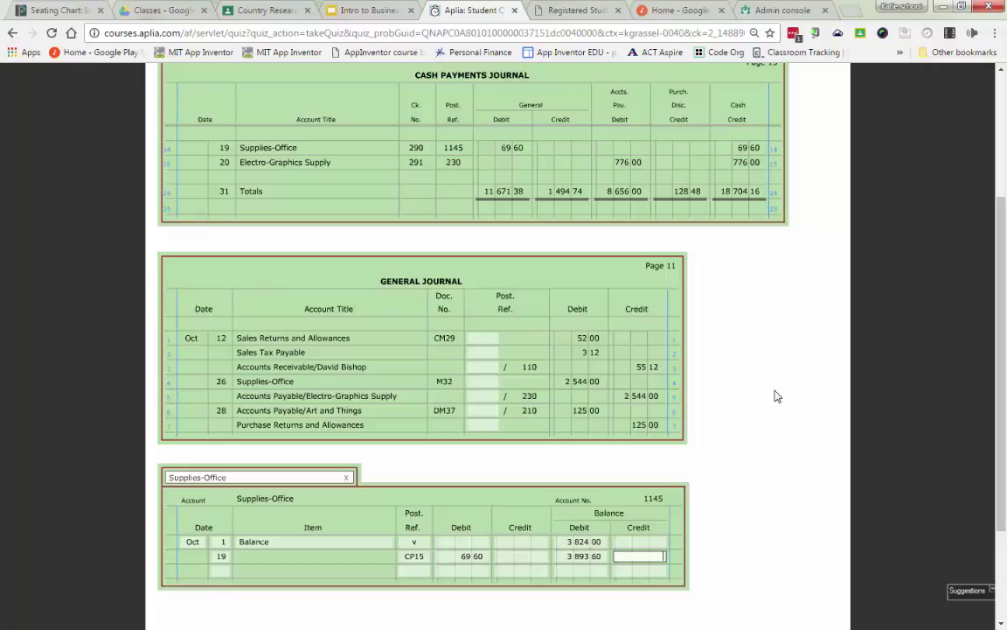
# Step: Open the Sales Returns and Allowances ledger and start its second line with day 12 and posting reference G11
pyautogui.click(767, 452)
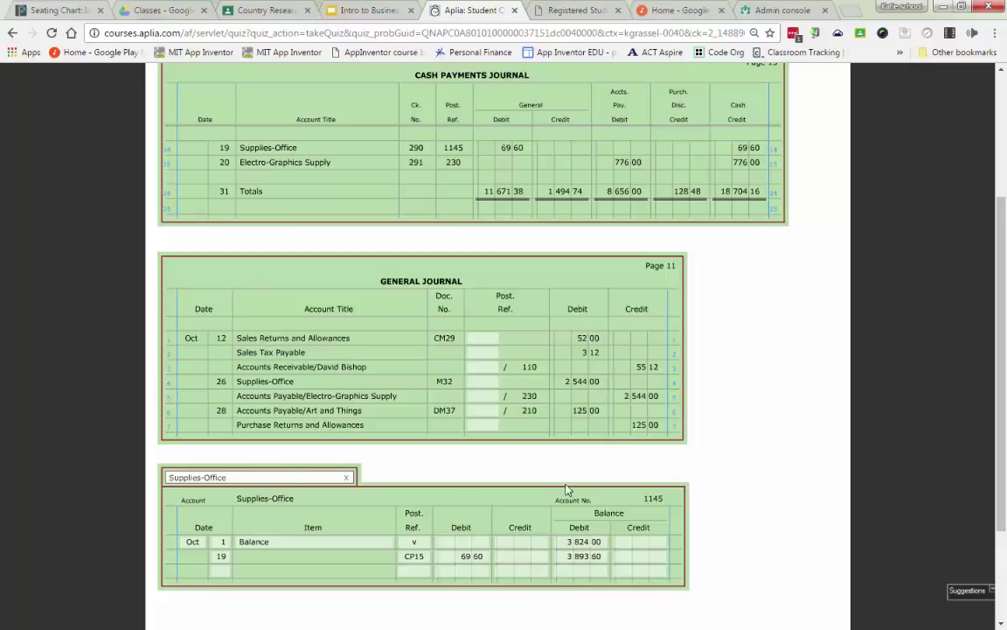
pyautogui.click(251, 478)
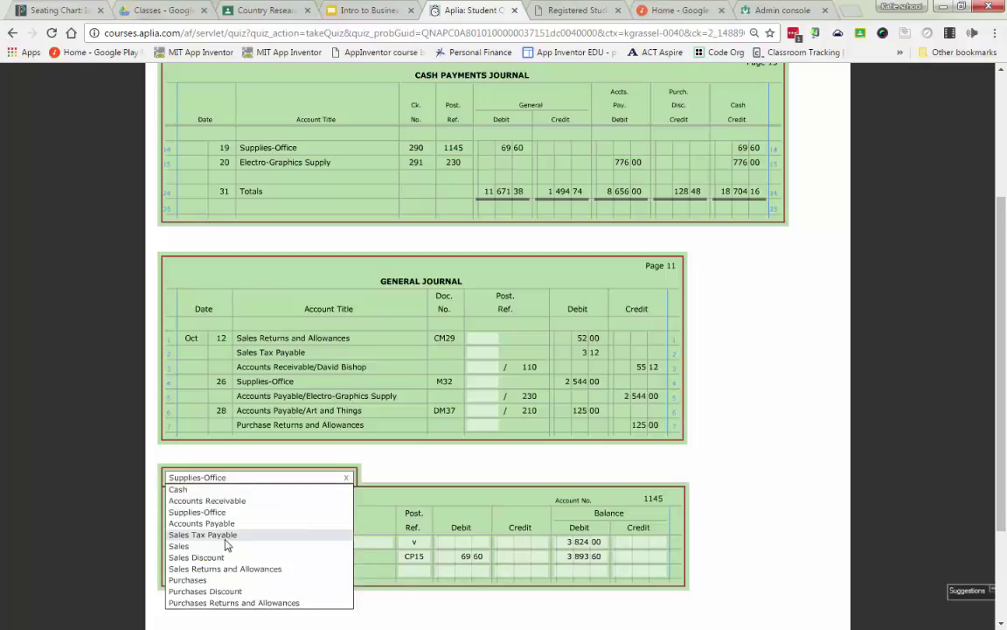
pyautogui.click(225, 569)
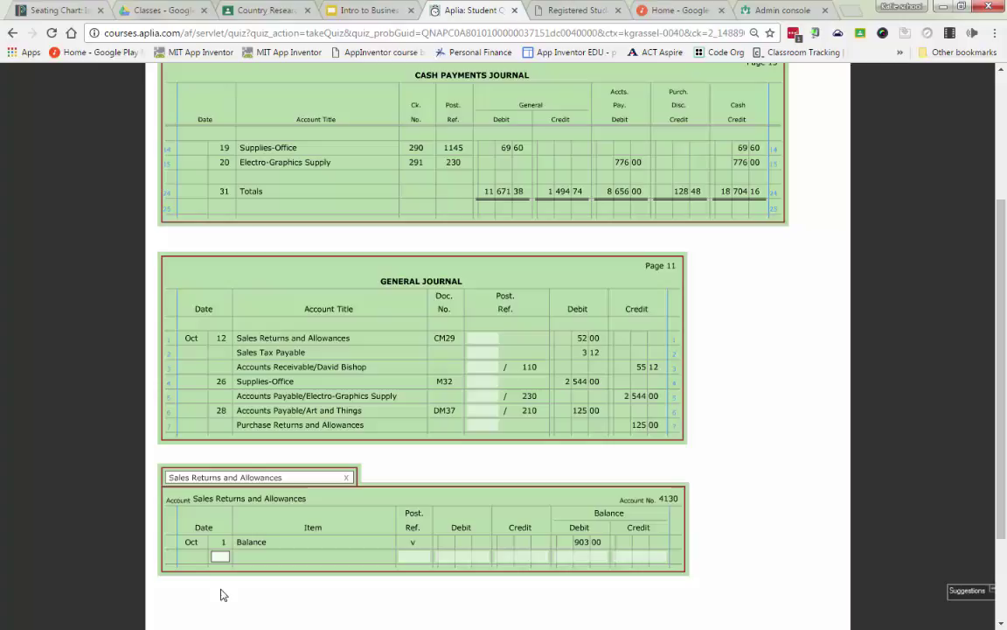
pyautogui.write('12')
pyautogui.press('Tab')
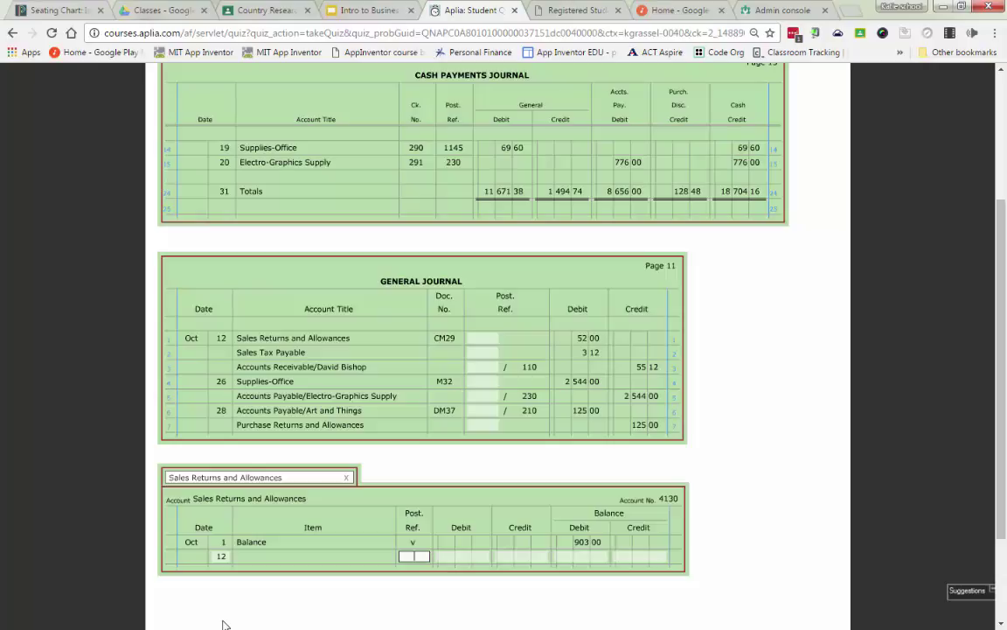
pyautogui.write('g')
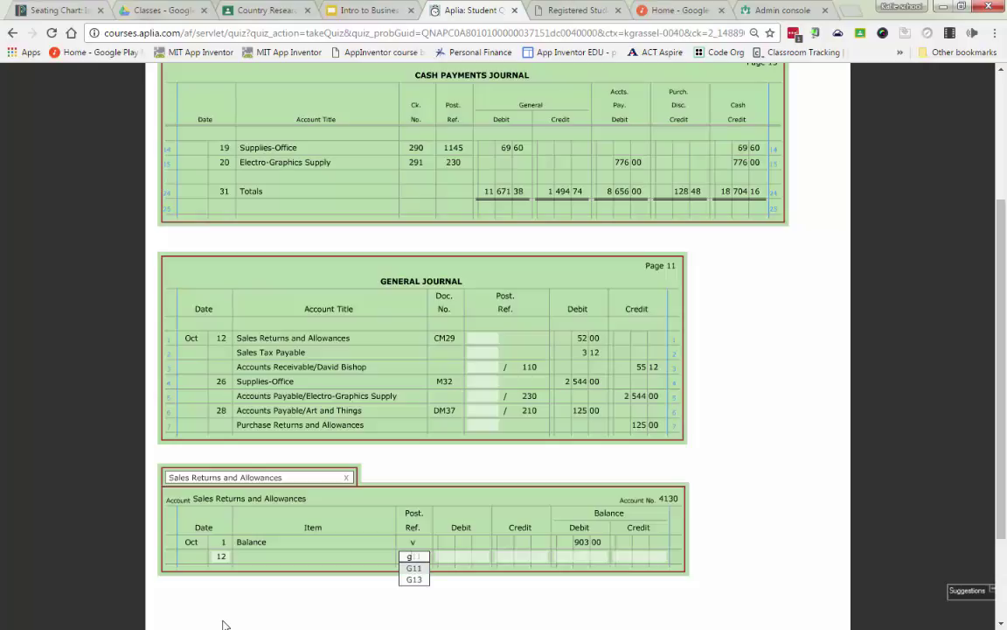
pyautogui.write('11')
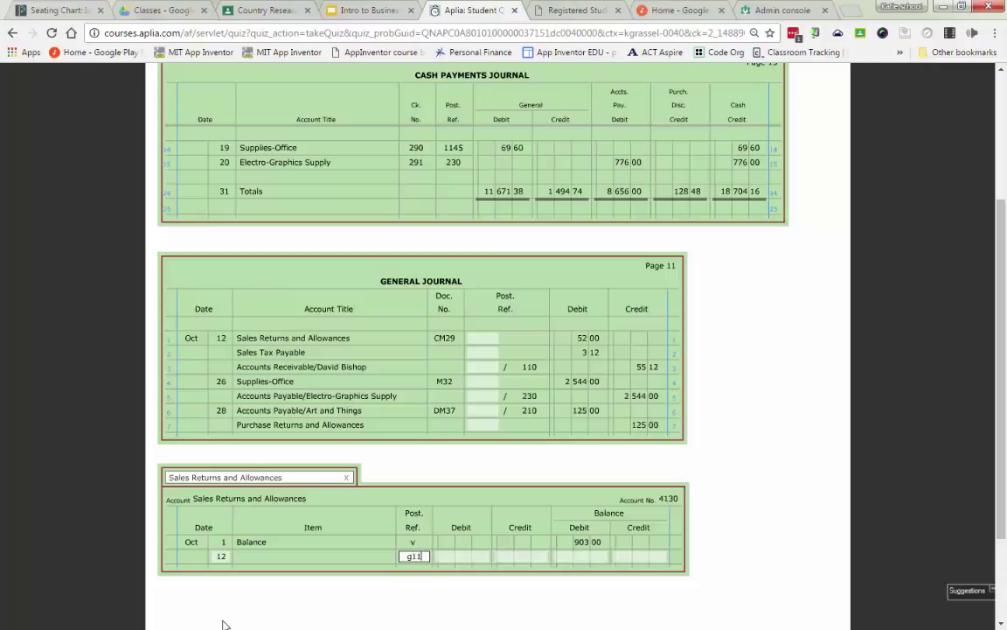
# Step: Post a debit of 52.00 on the October 12 Sales Returns and Allowances line and enter the debit balance of 955.00
pyautogui.press('Tab')
pyautogui.write('52')
pyautogui.press('Tab')
pyautogui.press('Tab')
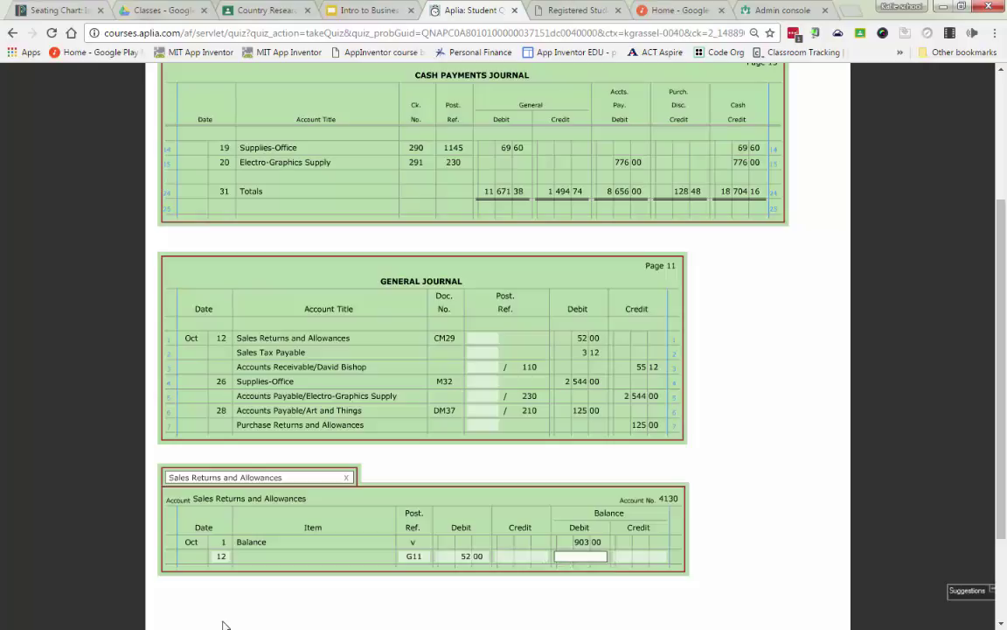
pyautogui.write('955')
pyautogui.press('Tab')
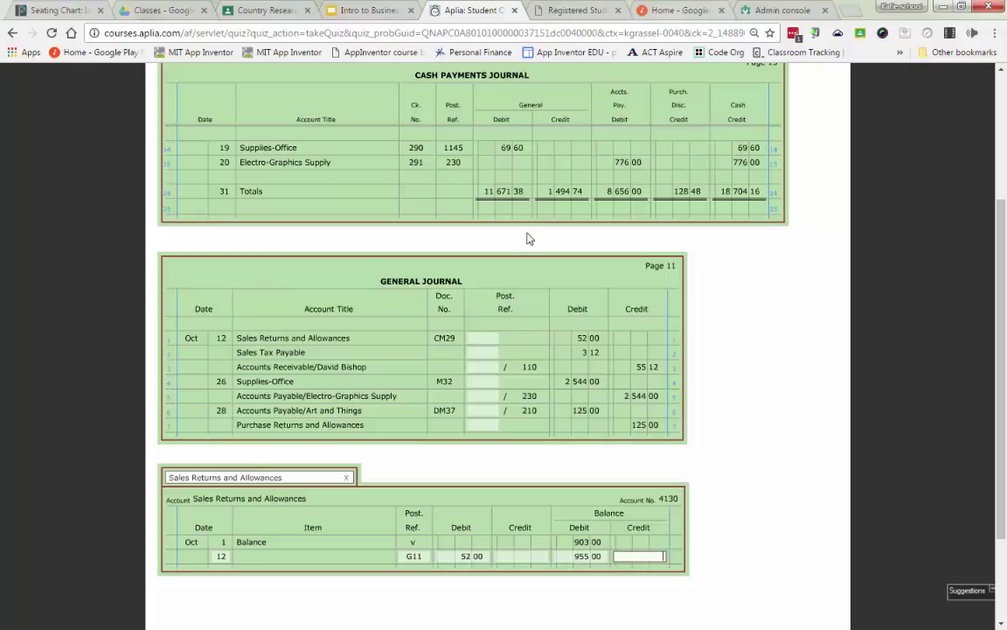
# Step: Enter posting reference 4130 for the October 12 Sales Returns and Allowances line in the general journal
pyautogui.click(487, 345)
pyautogui.write('4130')
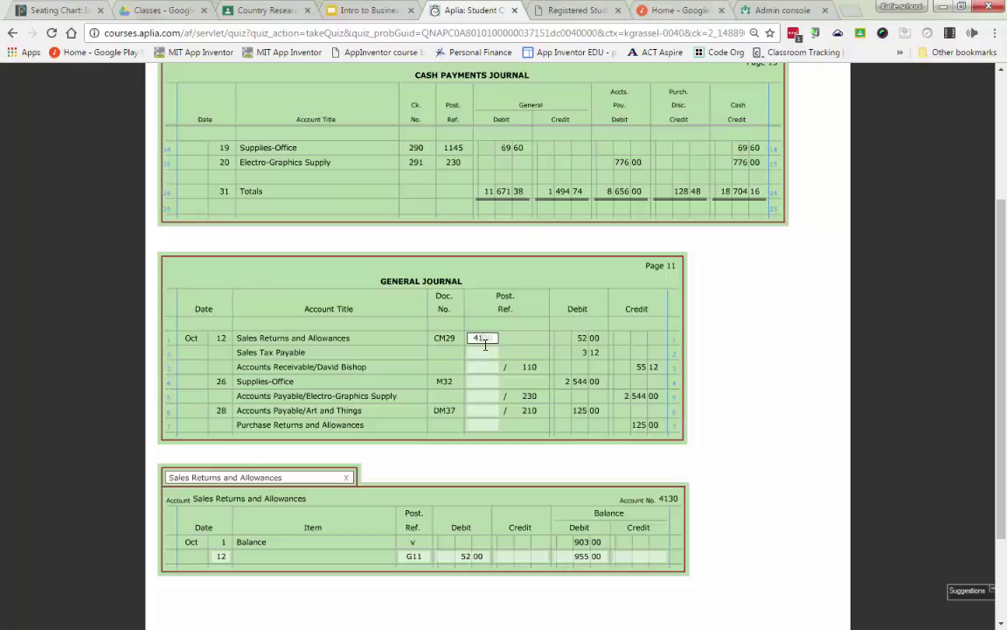
pyautogui.click(486, 352)
# Step: Open the Sales Tax Payable ledger and start its second line with day 12 and posting reference G11
pyautogui.click(331, 484)
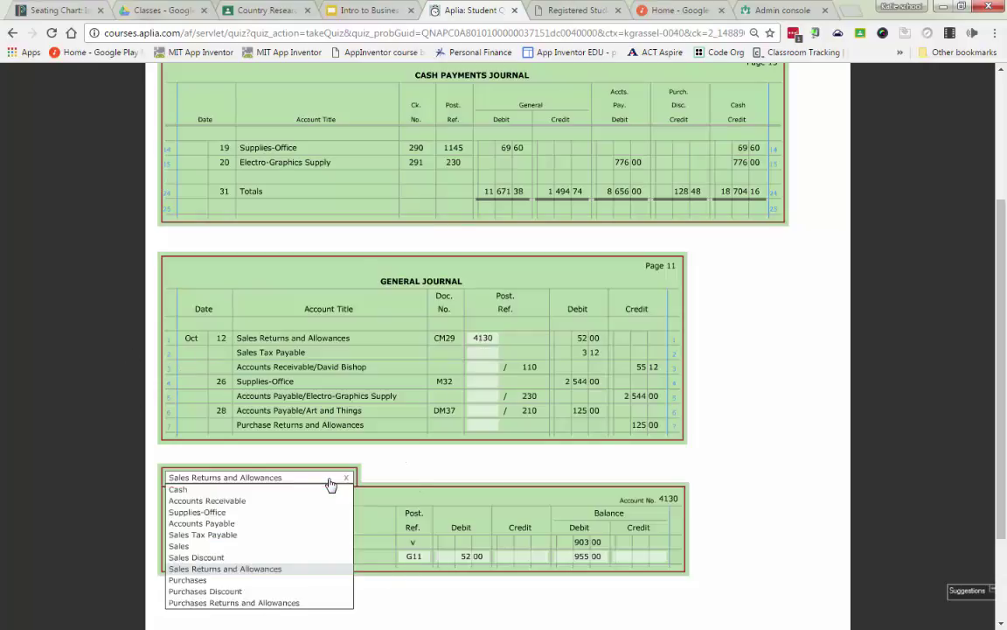
pyautogui.click(294, 534)
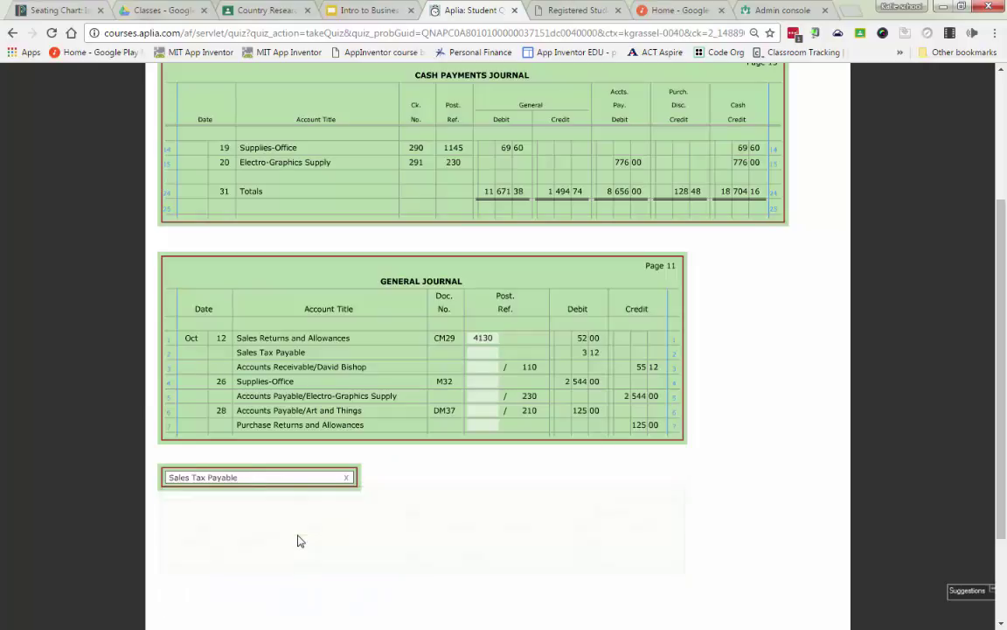
pyautogui.click(219, 557)
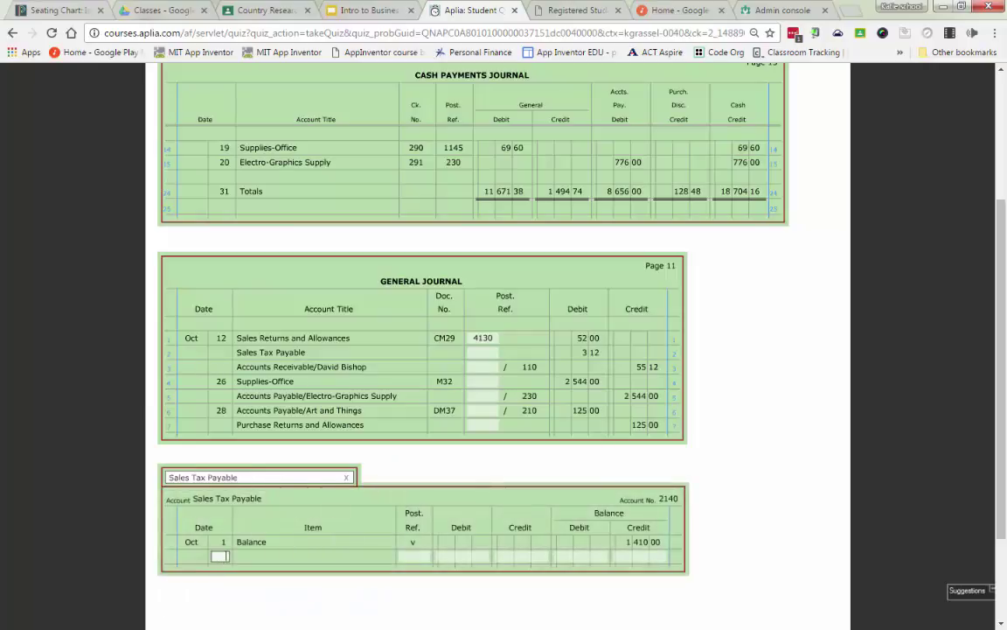
pyautogui.write('12')
pyautogui.press('Tab')
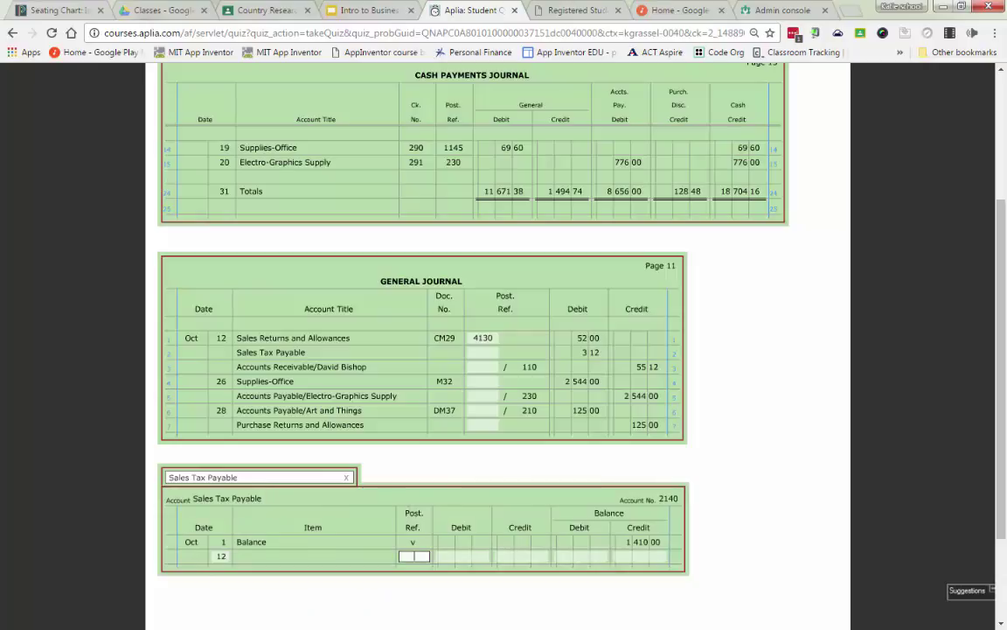
pyautogui.write('g11')
pyautogui.press('Tab')
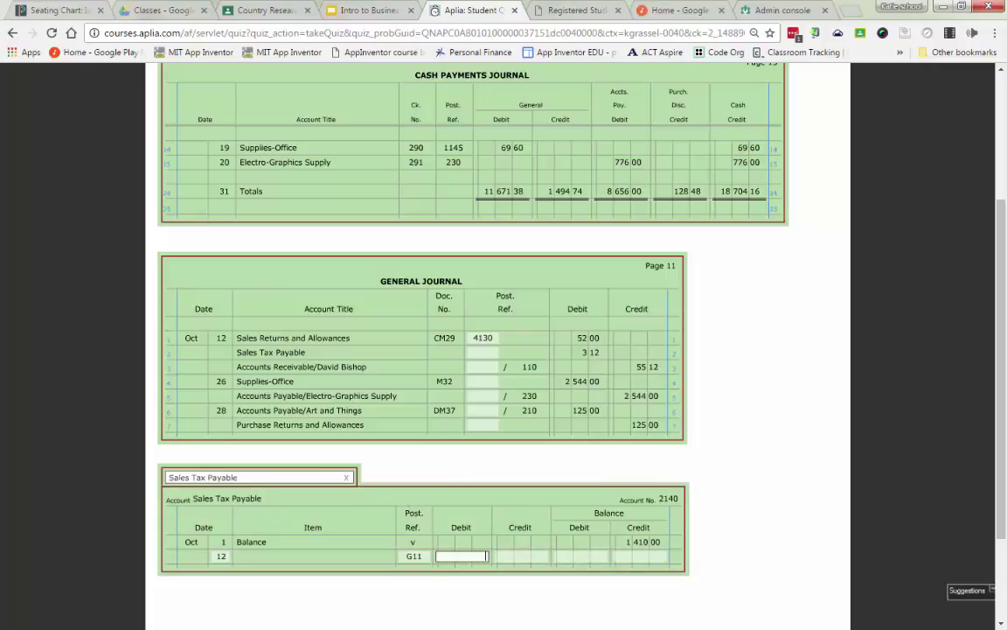
# Step: Post the 3.12 Sales Tax Payable debit with a credit balance of 1,406.88, and enter reference 2140 on its general journal line
pyautogui.write('3.12')
pyautogui.press('Tab')
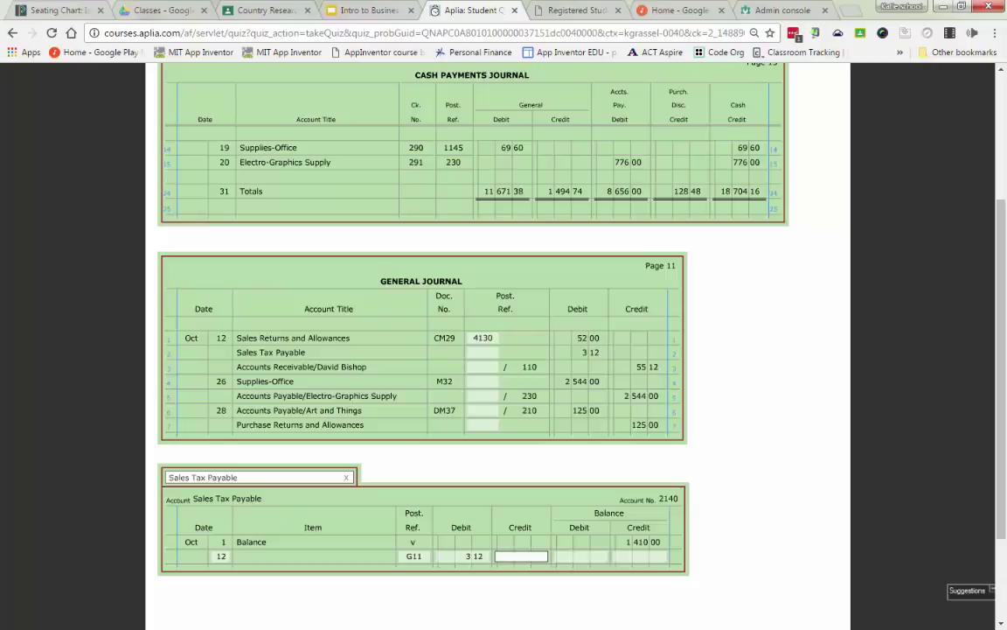
pyautogui.press('Tab')
pyautogui.press('Tab')
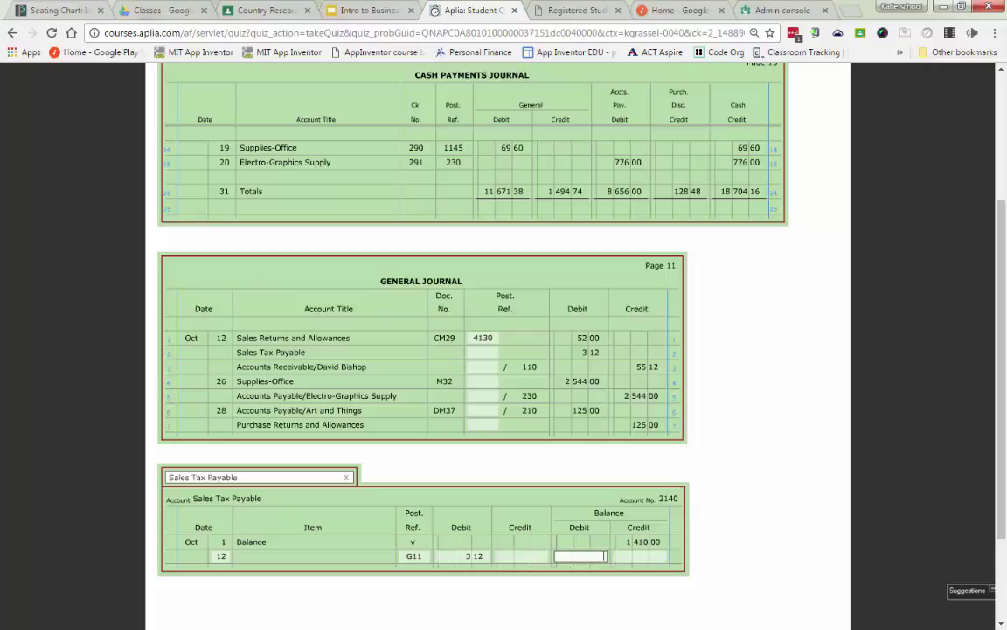
pyautogui.write('14')
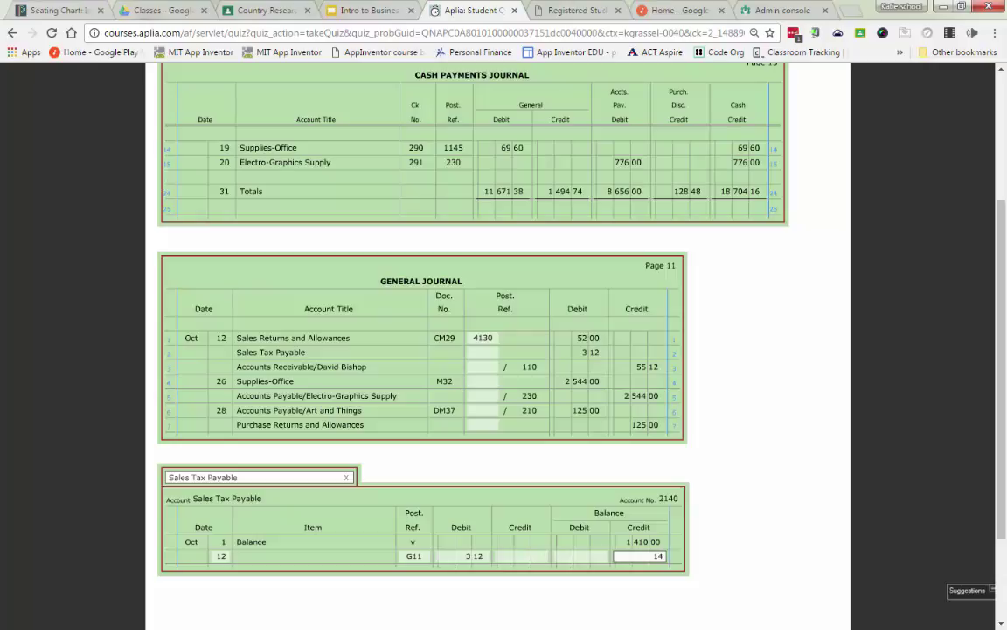
pyautogui.write('06.88')
pyautogui.press('Tab')
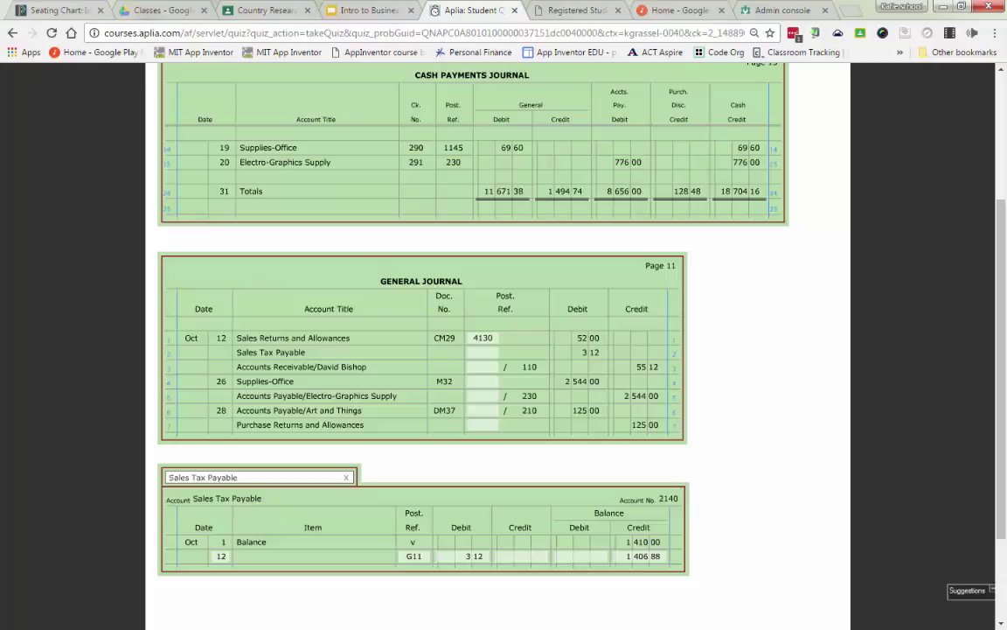
pyautogui.click(483, 357)
pyautogui.press('Tab')
# Step: Open the Accounts Receivable ledger and start its second line with day 12 and posting reference G11
pyautogui.click(301, 483)
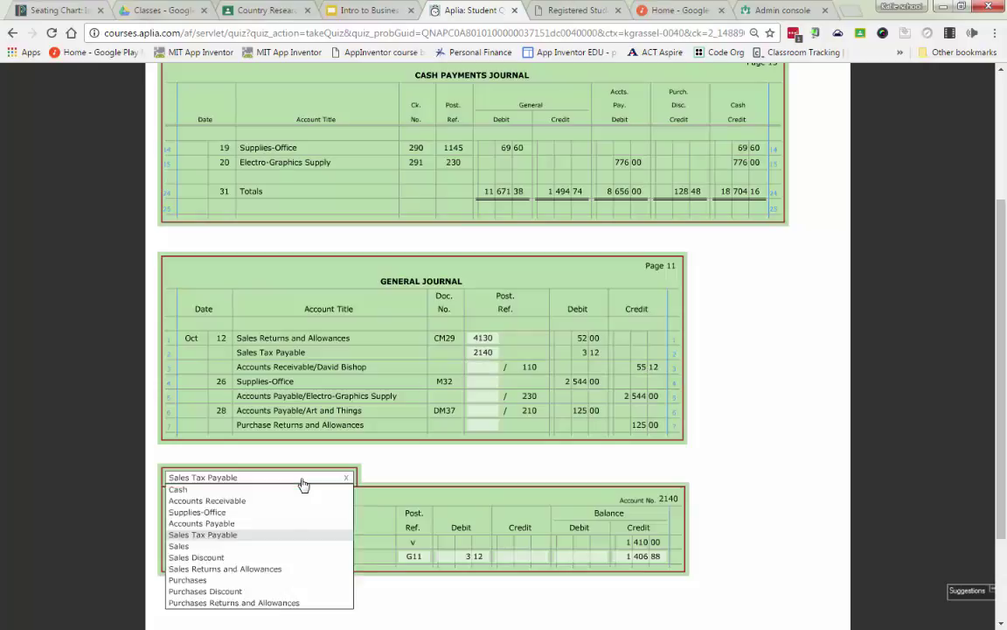
pyautogui.click(274, 502)
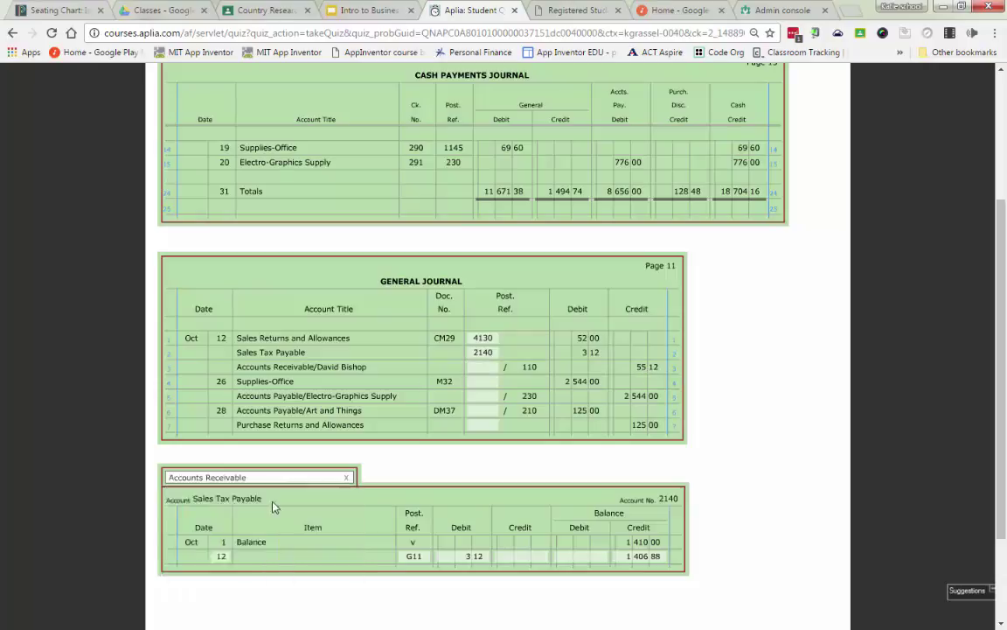
pyautogui.click(221, 557)
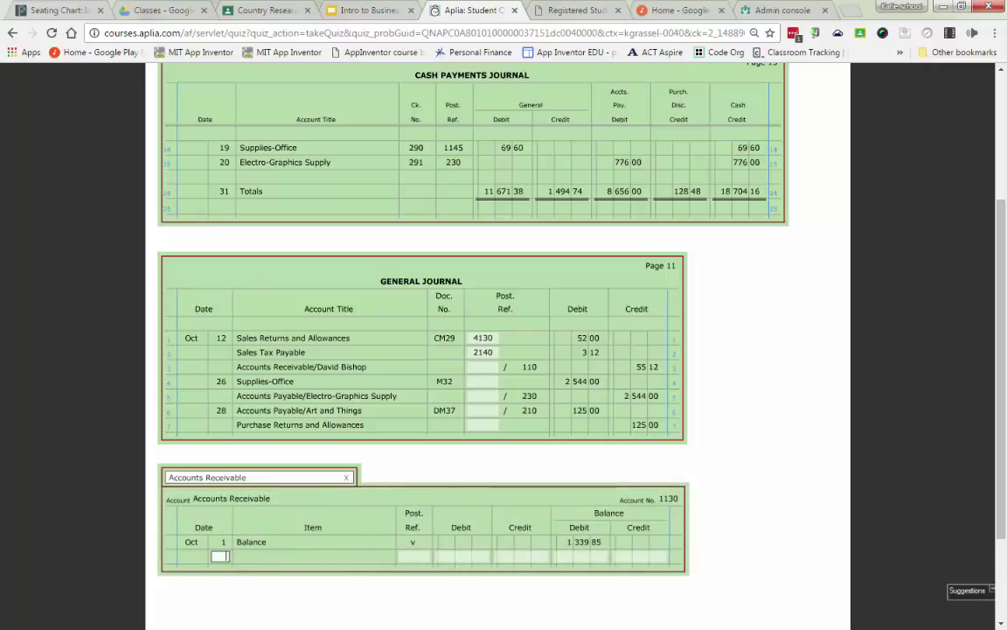
pyautogui.write('12')
pyautogui.press('Tab')
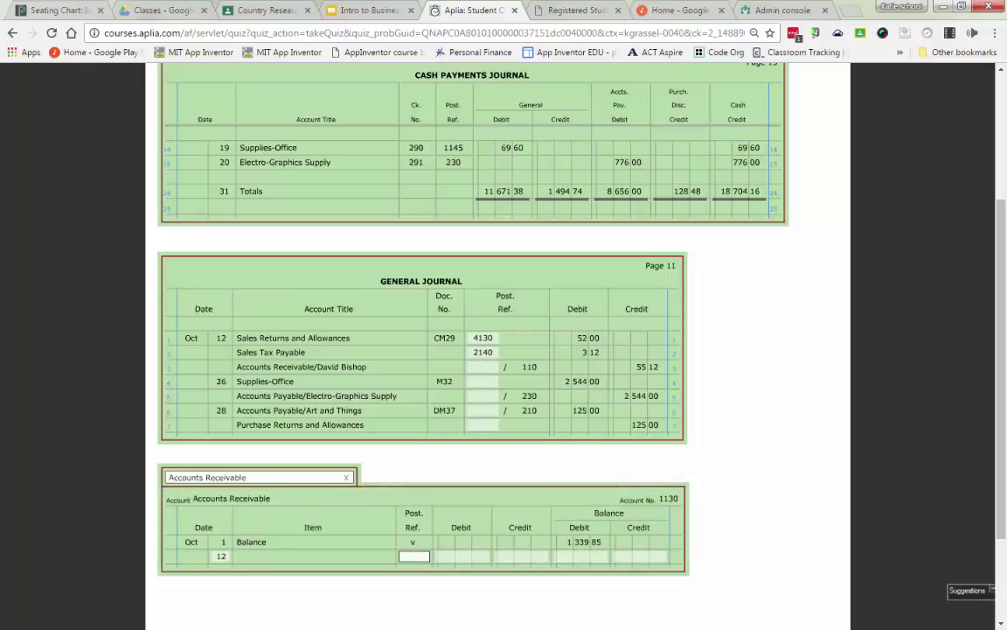
pyautogui.write('G11')
pyautogui.press('Tab')
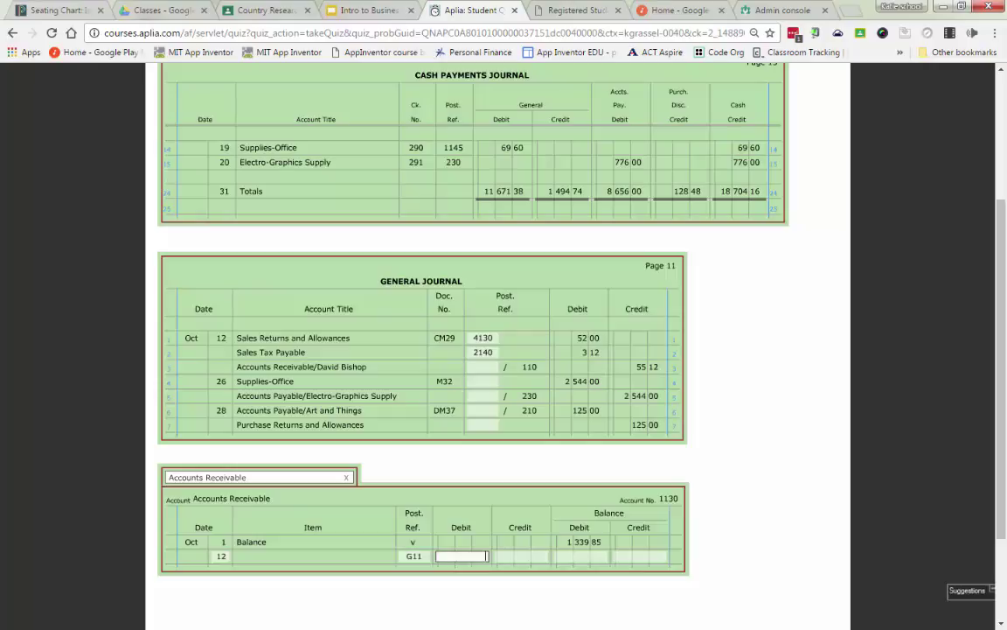
# Step: Post a credit of 55.12 on the October 12 Accounts Receivable line and enter the debit balance of 1,284.73
pyautogui.press('Tab')
pyautogui.write('55.12')
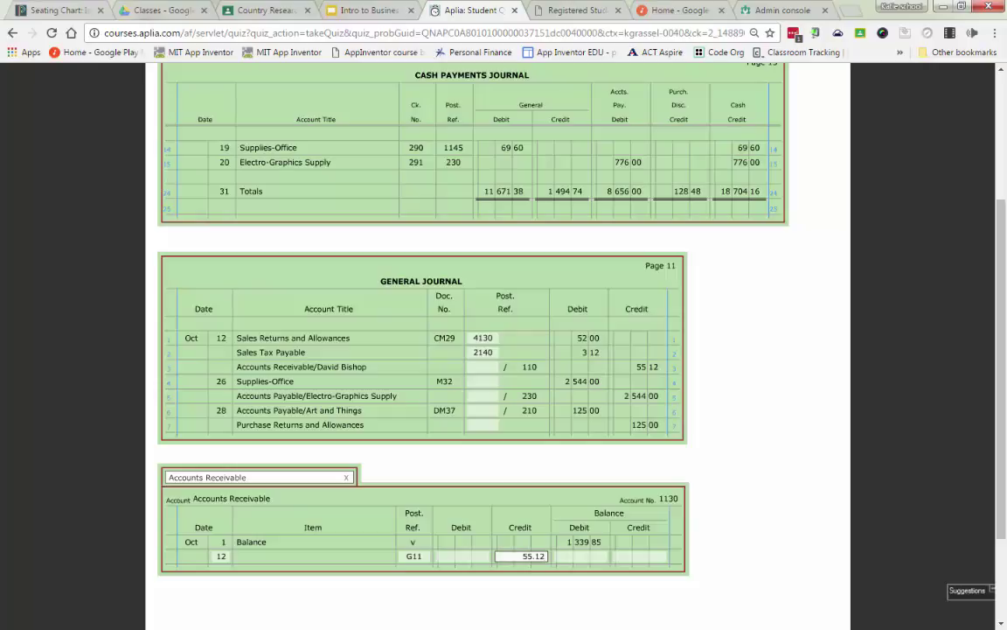
pyautogui.press('Tab')
pyautogui.write('1')
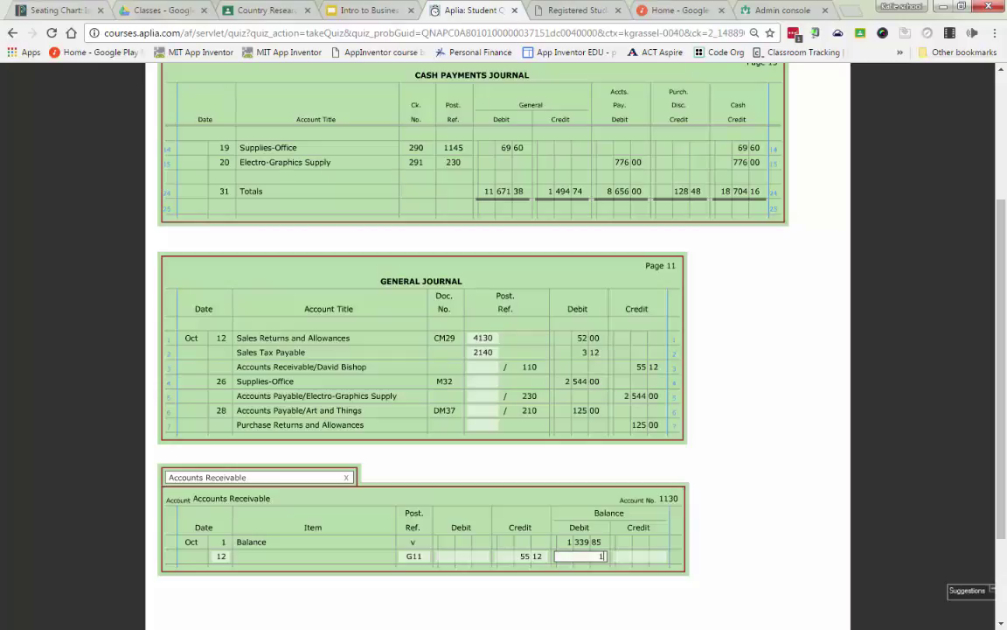
pyautogui.write('284.73')
pyautogui.press('Tab')
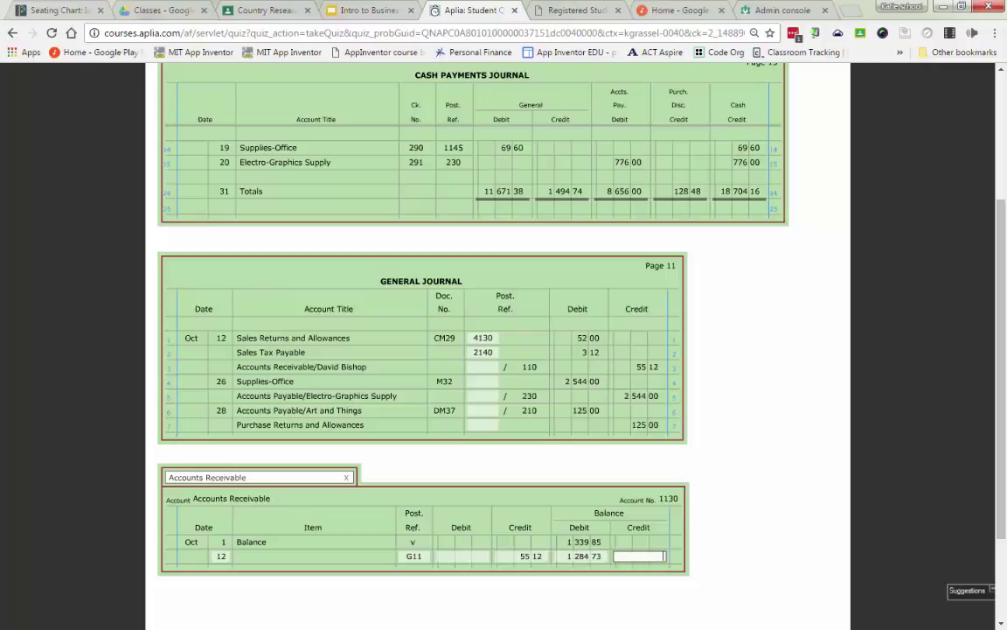
# Step: Enter posting reference 1130 for the Accounts Receivable line in the general journal
pyautogui.click(485, 368)
pyautogui.write('11')
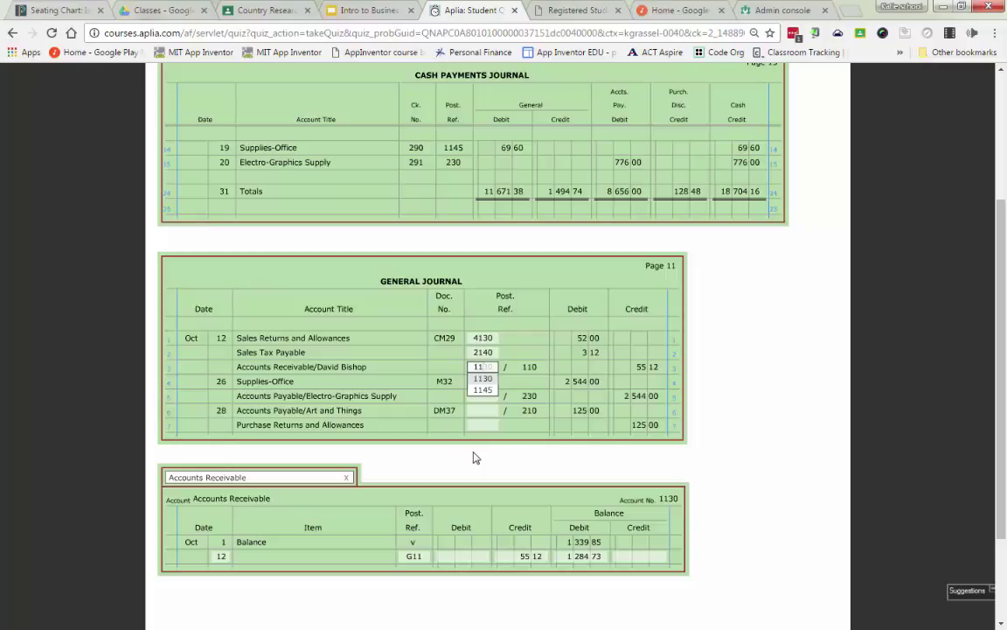
pyautogui.write('30')
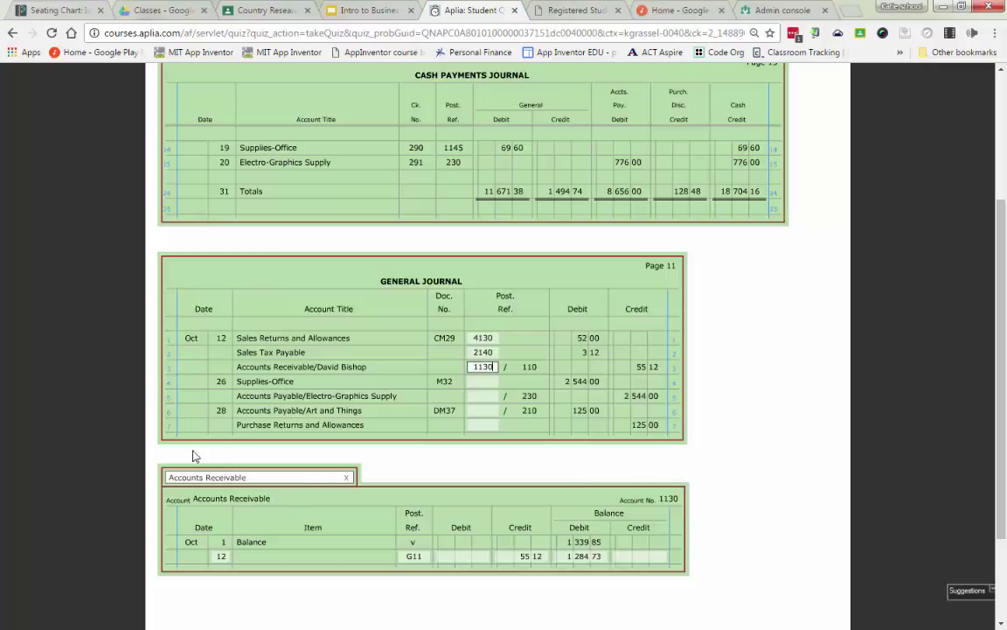
# Step: Reopen the Supplies-Office ledger and start its third line with day 26 and posting reference G11
pyautogui.click(214, 477)
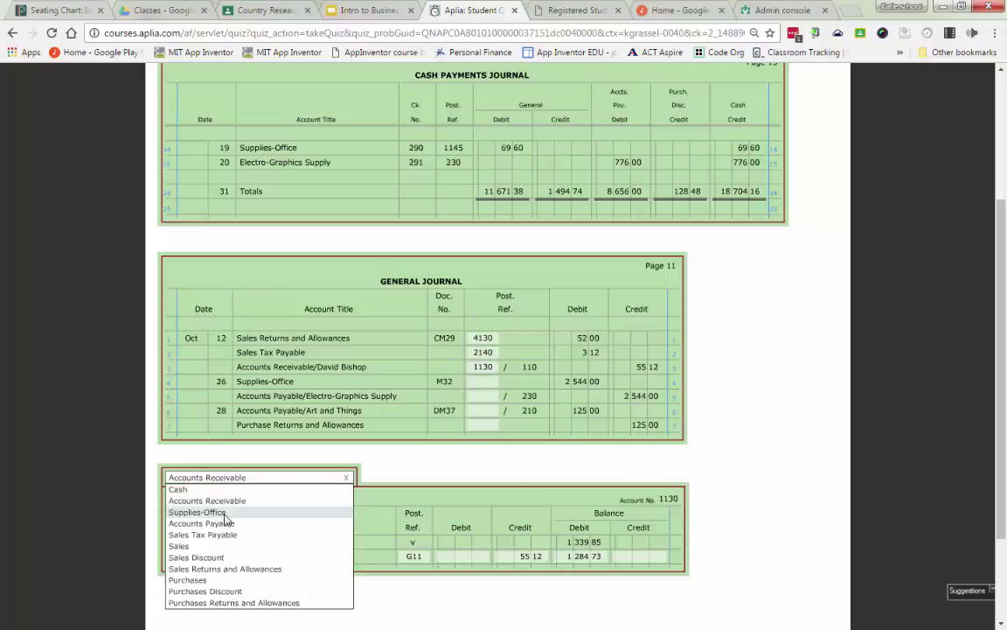
pyautogui.click(224, 514)
pyautogui.click(221, 570)
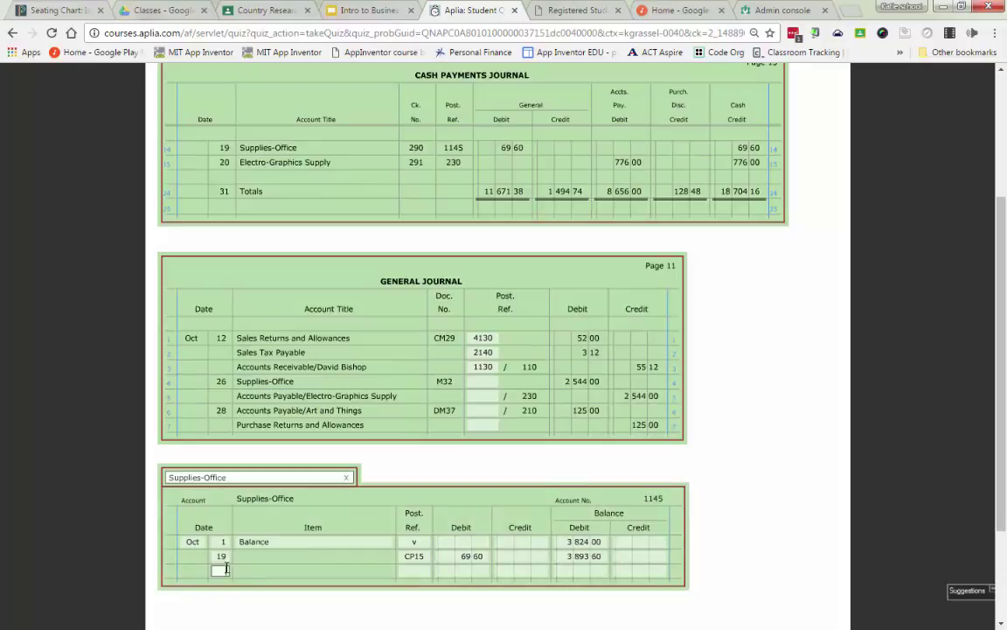
pyautogui.write('26')
pyautogui.press('Tab')
pyautogui.write('g11')
pyautogui.press('Tab')
# Step: Post a debit of 2,544.00 on the October 26 Supplies-Office line and enter the debit balance of 6,437.60
pyautogui.write('2544')
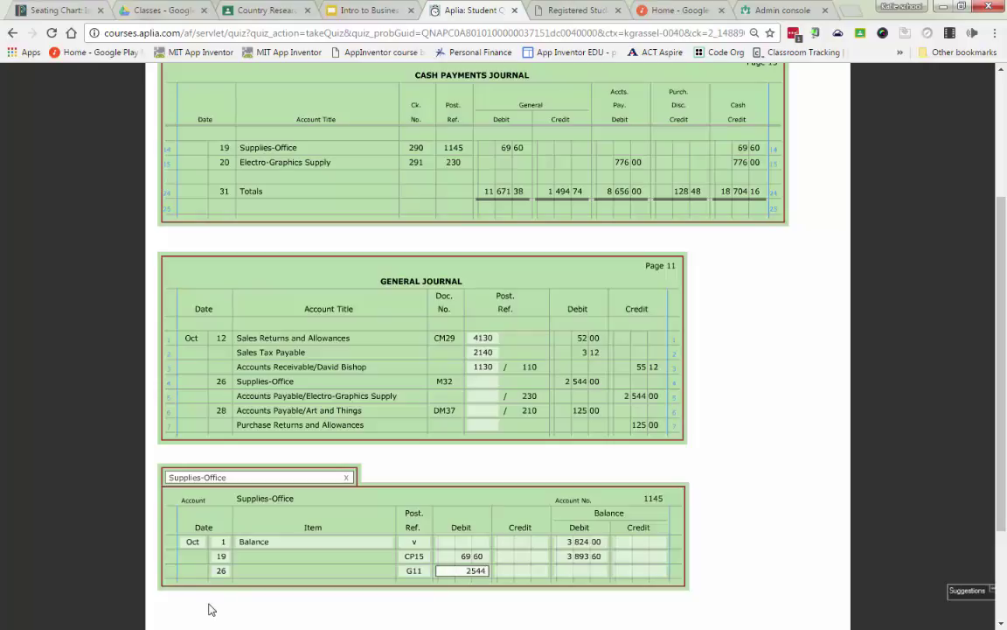
pyautogui.press('Tab')
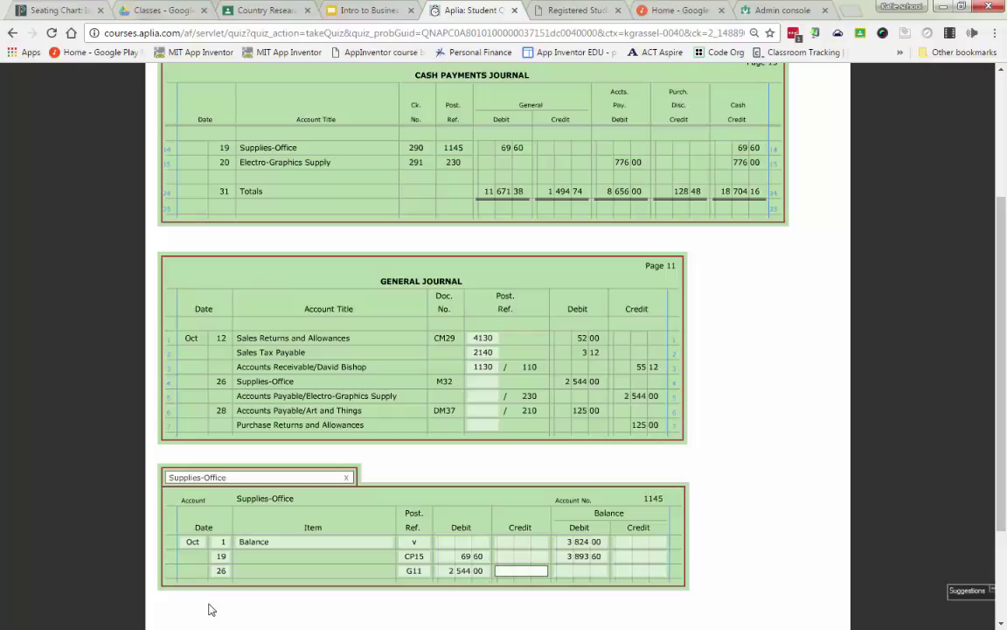
pyautogui.press('Tab')
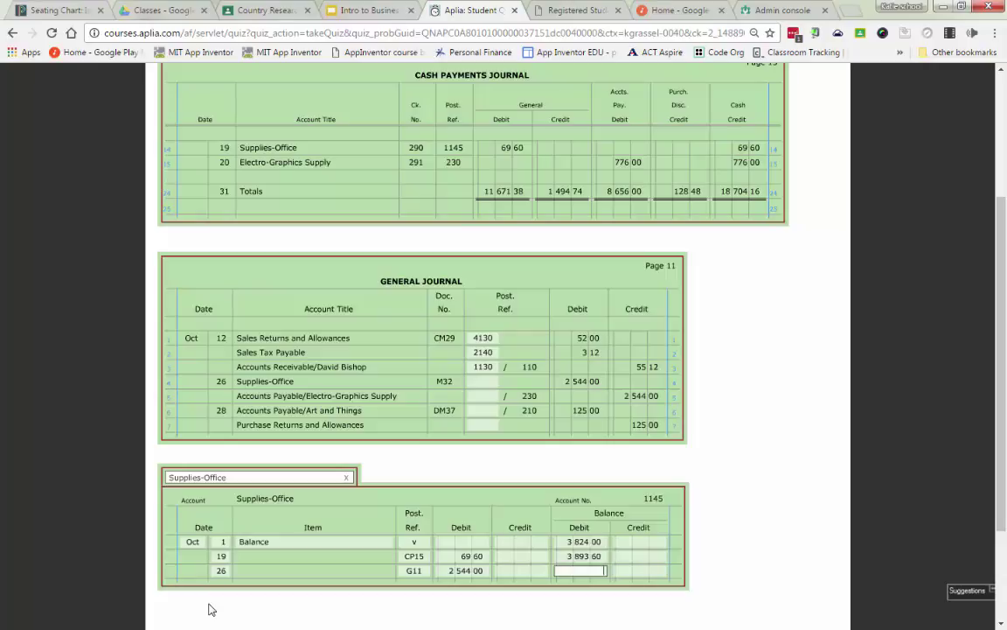
pyautogui.write('6437.60')
pyautogui.press('Tab')
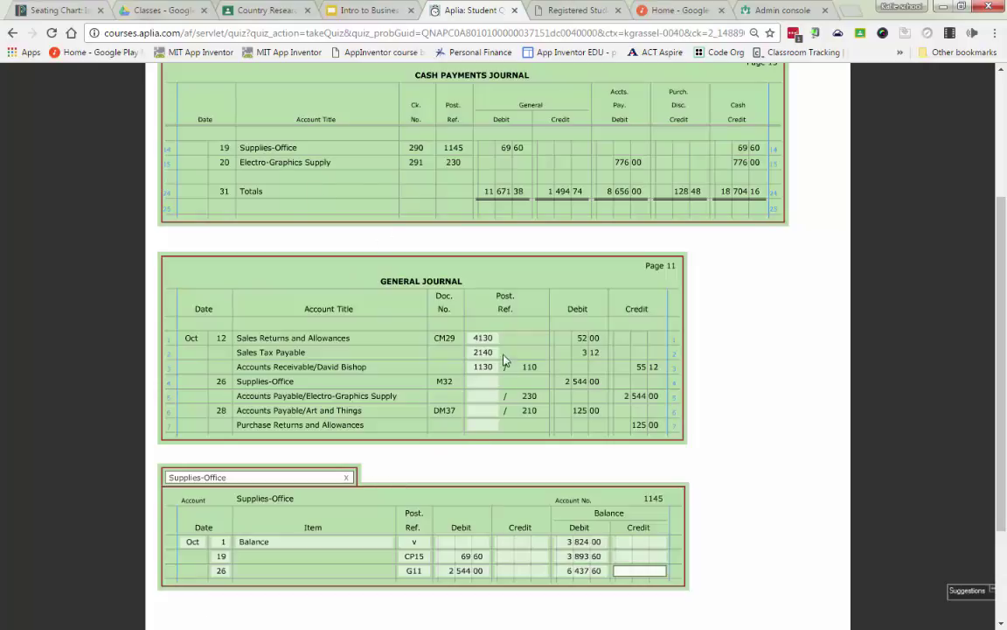
# Step: Enter posting reference 1145 for the October 26 Supplies-Office line in the general journal
pyautogui.click(482, 381)
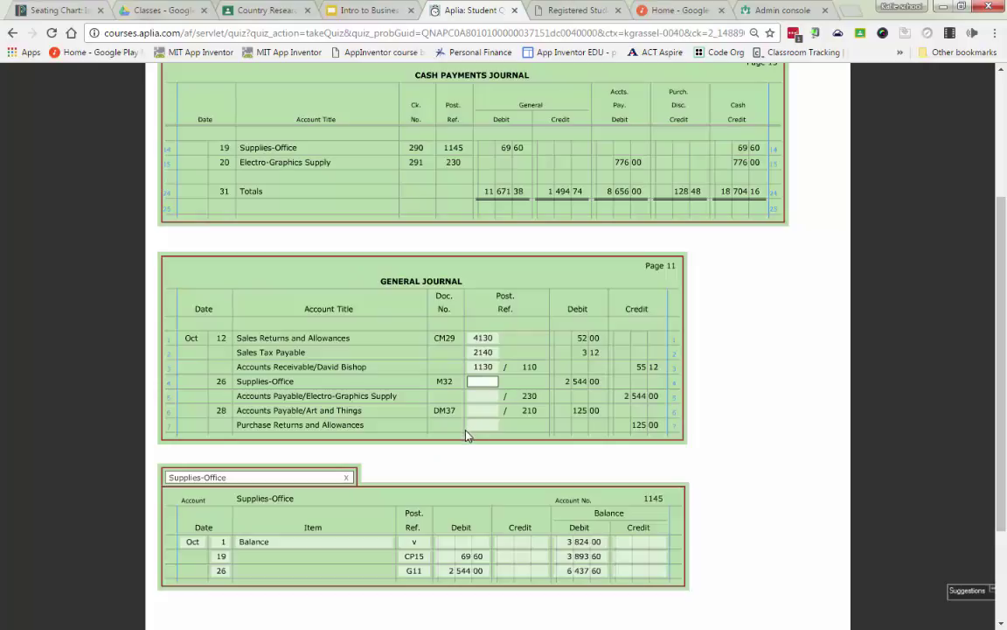
pyautogui.write('1145')
pyautogui.press('Tab')
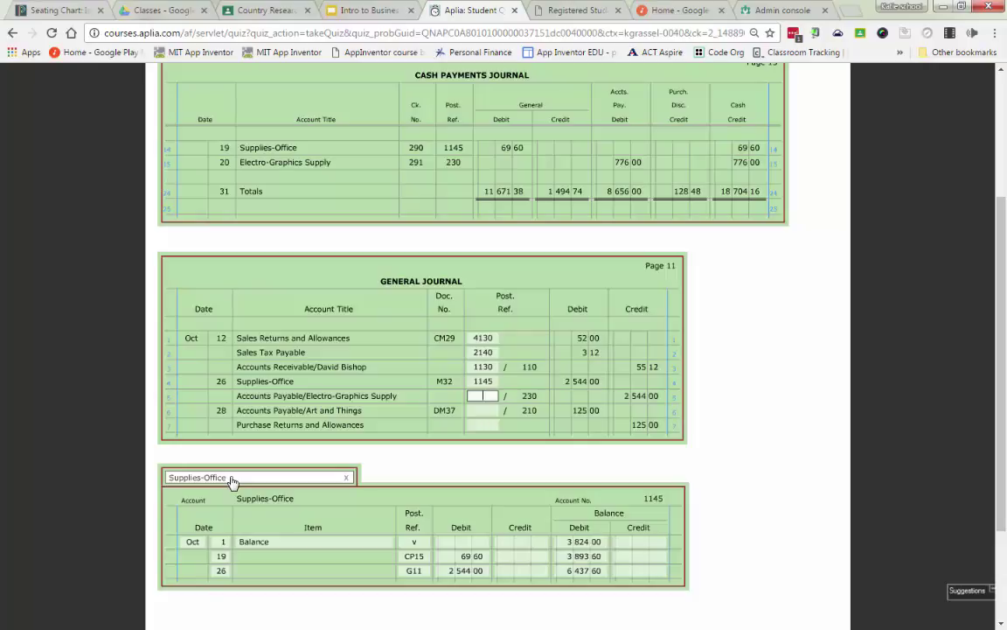
# Step: Open the Accounts Payable ledger and start its first blank line with day 26 and posting reference G11
pyautogui.click(232, 479)
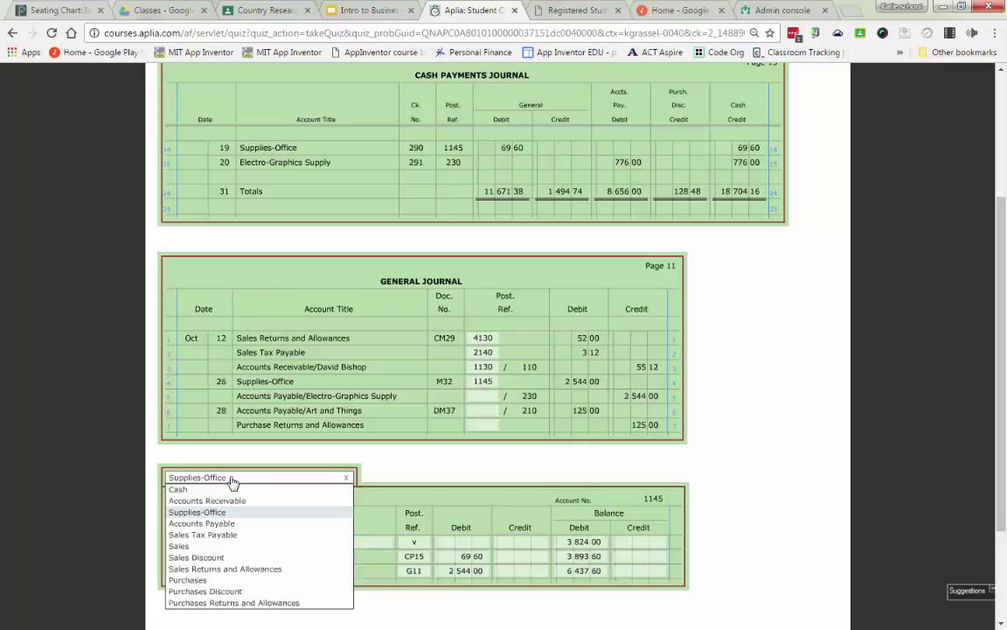
pyautogui.click(233, 525)
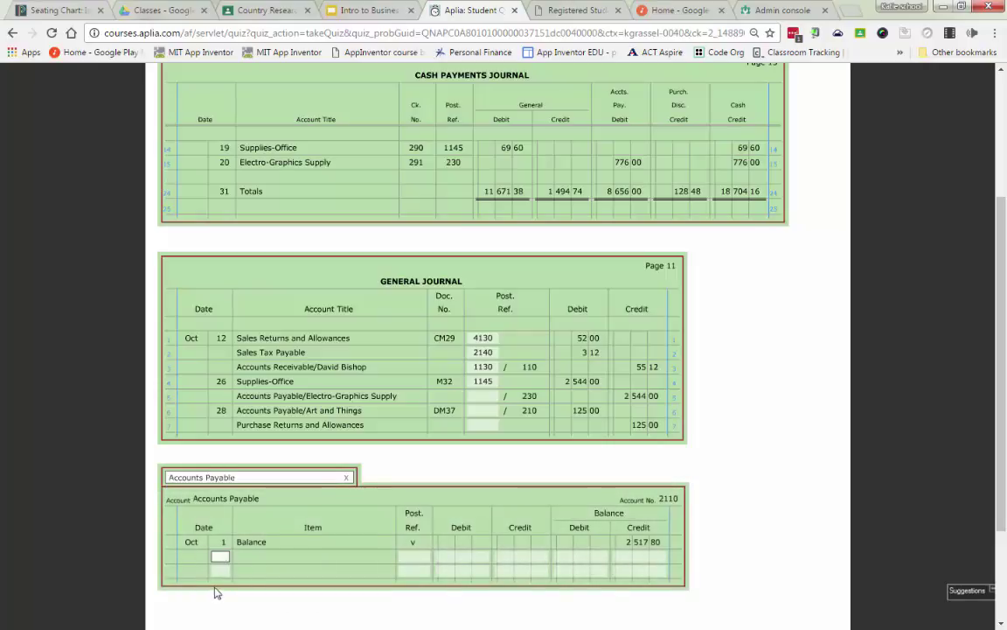
pyautogui.write('26')
pyautogui.press('Tab')
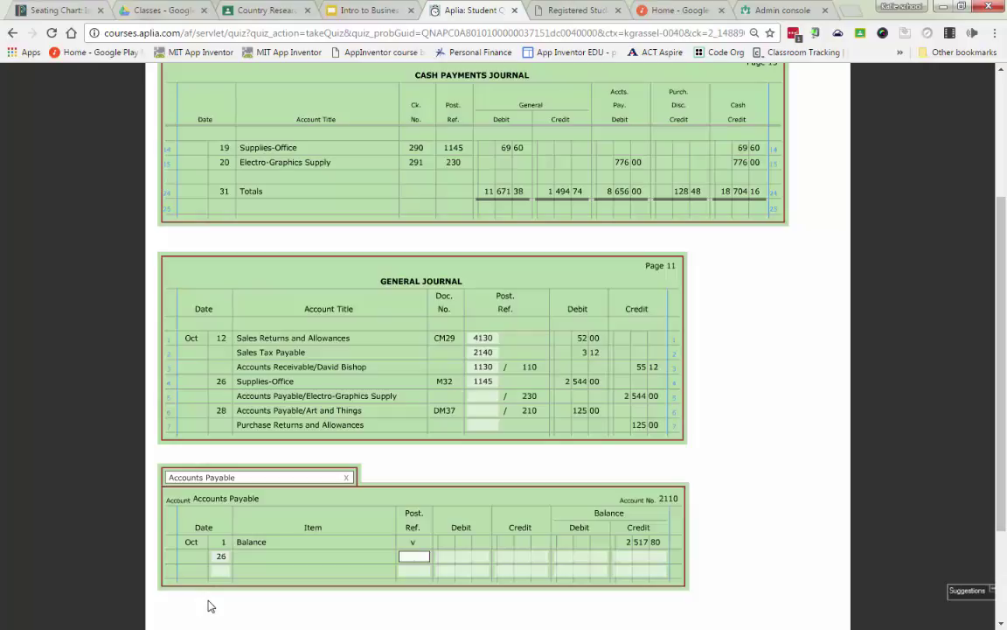
pyautogui.write('g11')
pyautogui.press('Tab')
pyautogui.press('Tab')
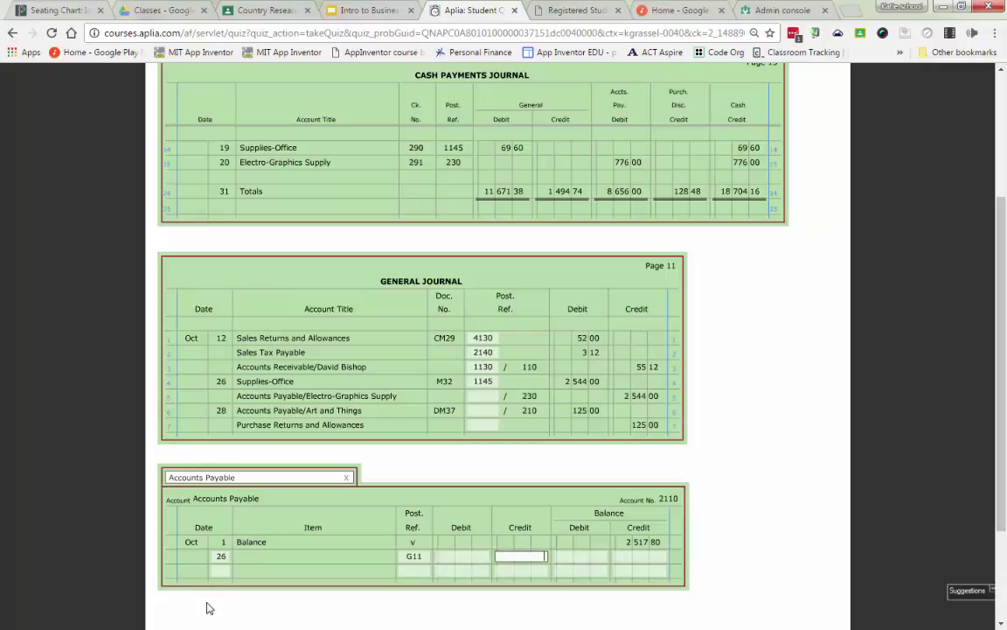
# Step: Post a credit of 2,544.00 on the October 26 Accounts Payable line and enter the credit balance of 5,061.80
pyautogui.write('2544')
pyautogui.press('Tab')
pyautogui.press('Tab')
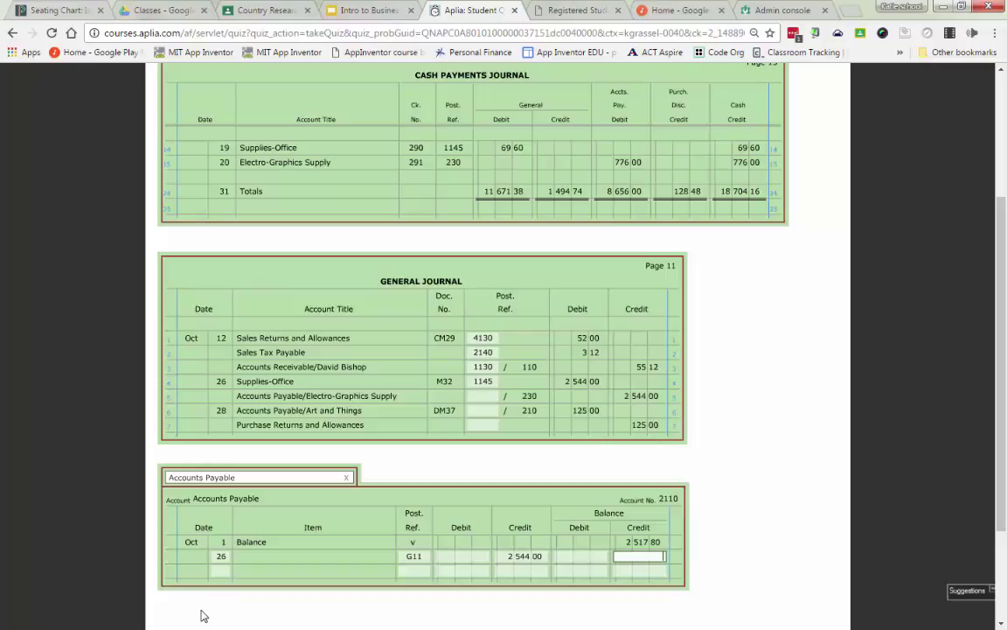
pyautogui.write('5061.80')
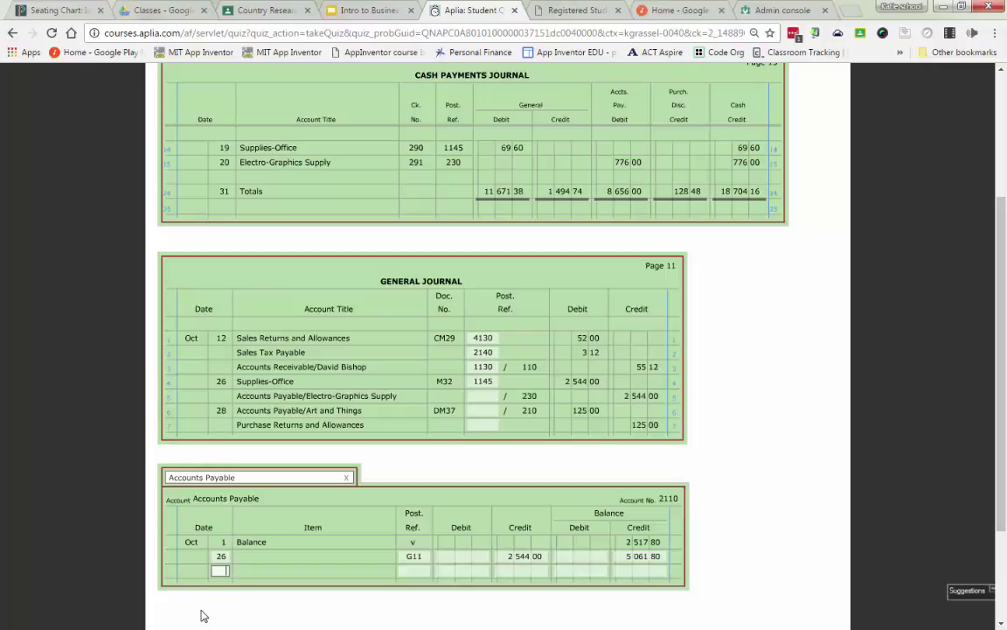
# Step: Enter posting reference 2110 for the Accounts Payable/Electro-Graphics Supply line in the general journal
pyautogui.click(482, 395)
pyautogui.write('2110')
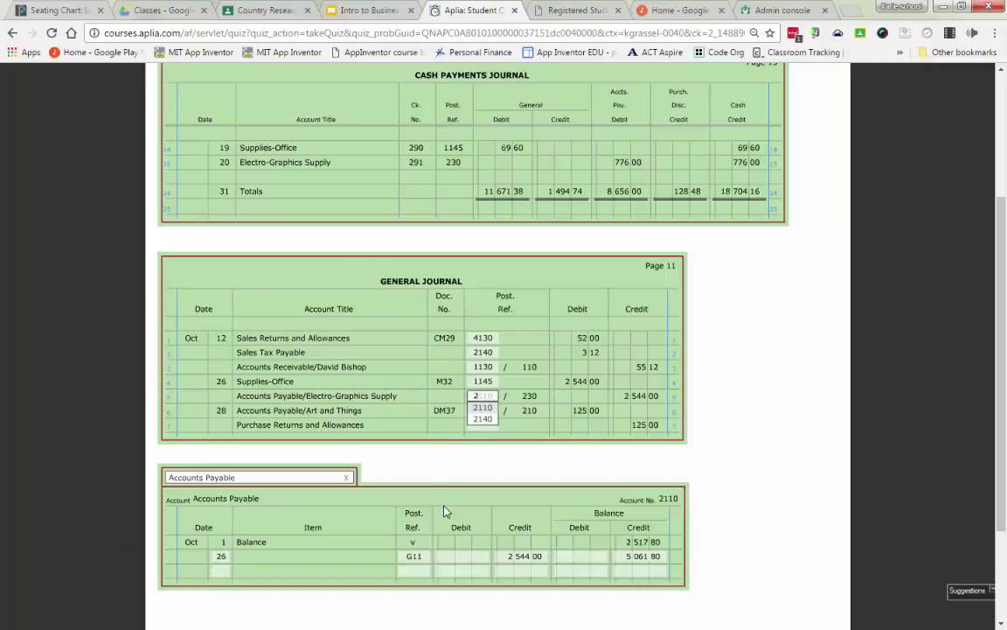
pyautogui.press('Tab')
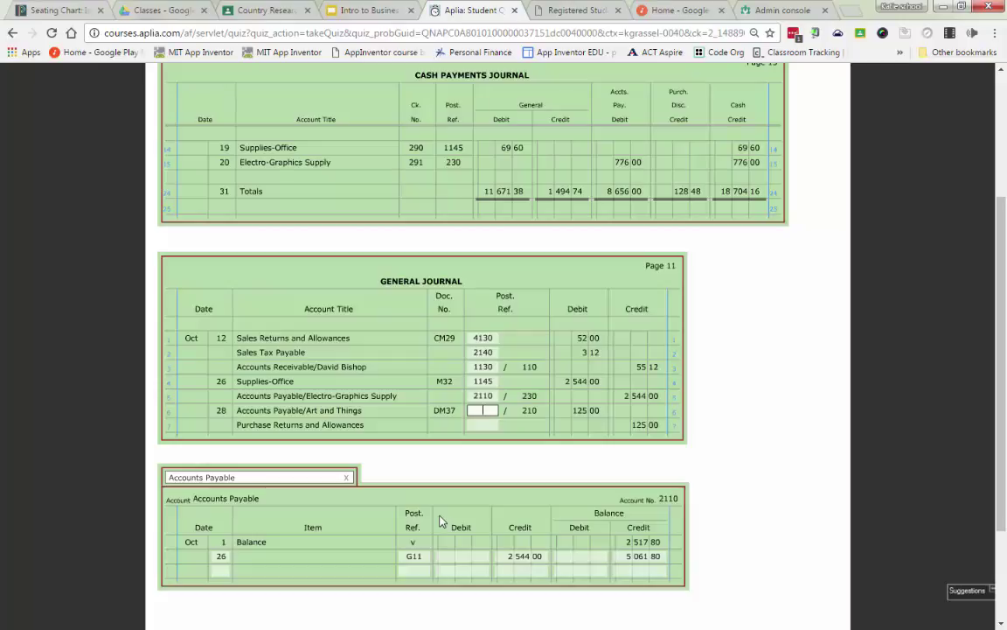
# Step: Start the next Accounts Payable ledger line with day 28 and posting reference G11
pyautogui.click(219, 570)
pyautogui.write('28')
pyautogui.press('Tab')
pyautogui.press('Tab')
pyautogui.write('g11')
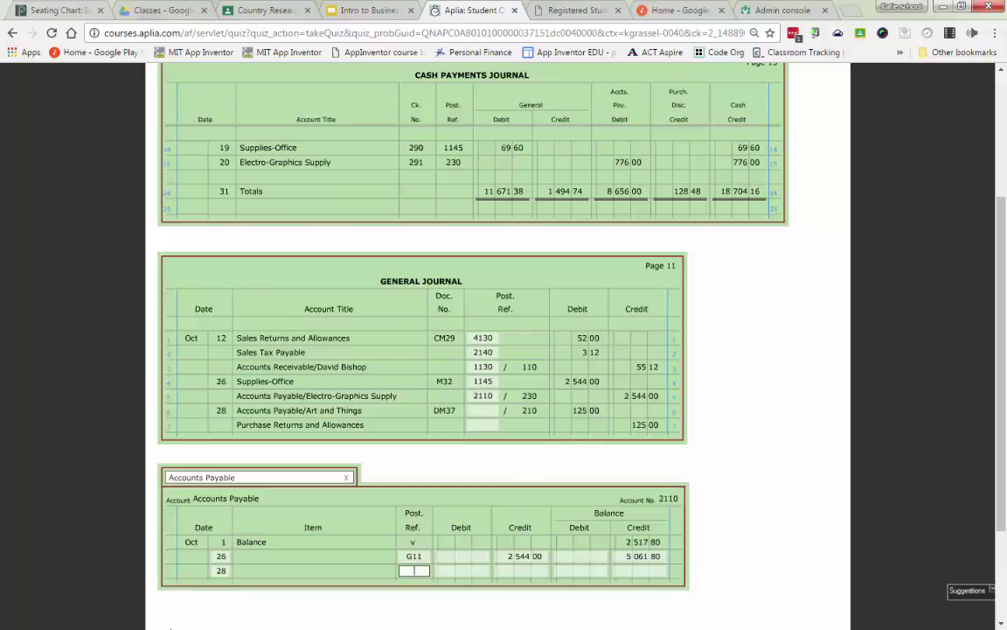
pyautogui.press('Tab')
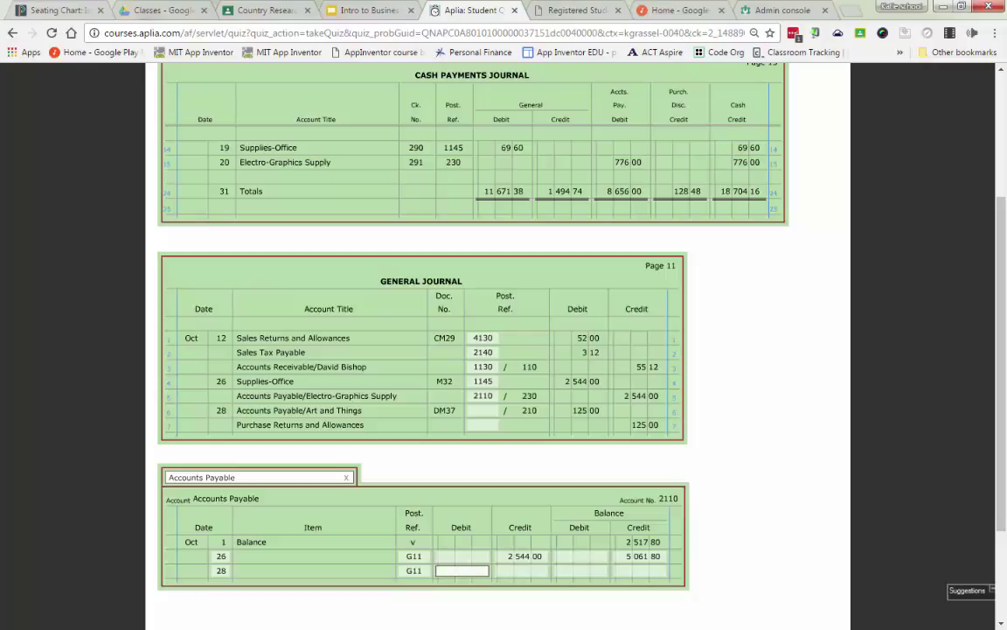
# Step: Post a debit of 152.00 on the October 28 Accounts Payable line and enter the credit balance of 4,936.80
pyautogui.write('152')
pyautogui.press('Tab')
pyautogui.press('Tab')
pyautogui.press('Tab')
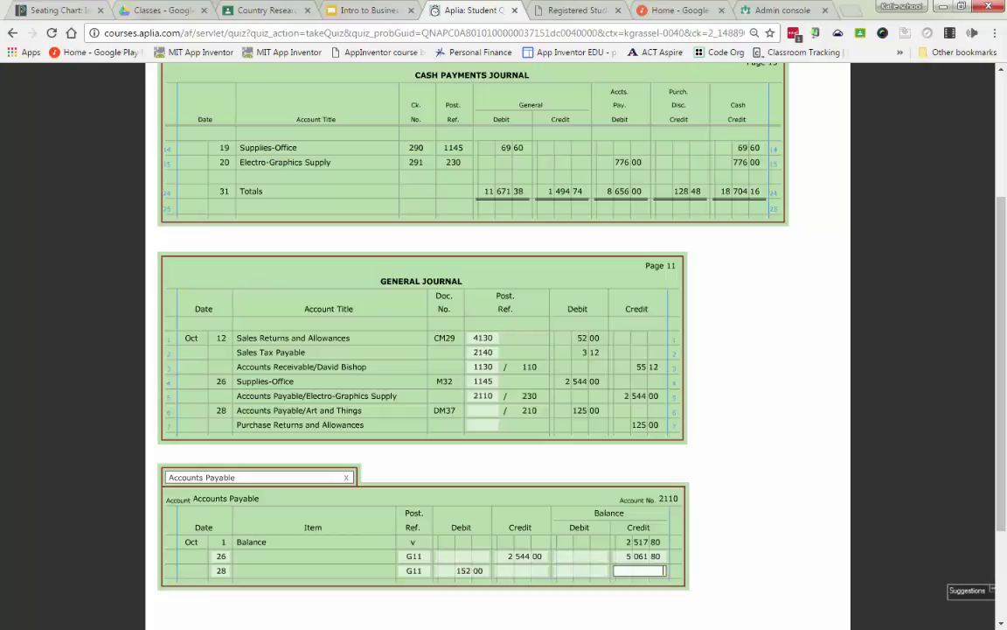
pyautogui.write('4936.80')
pyautogui.press('Tab')
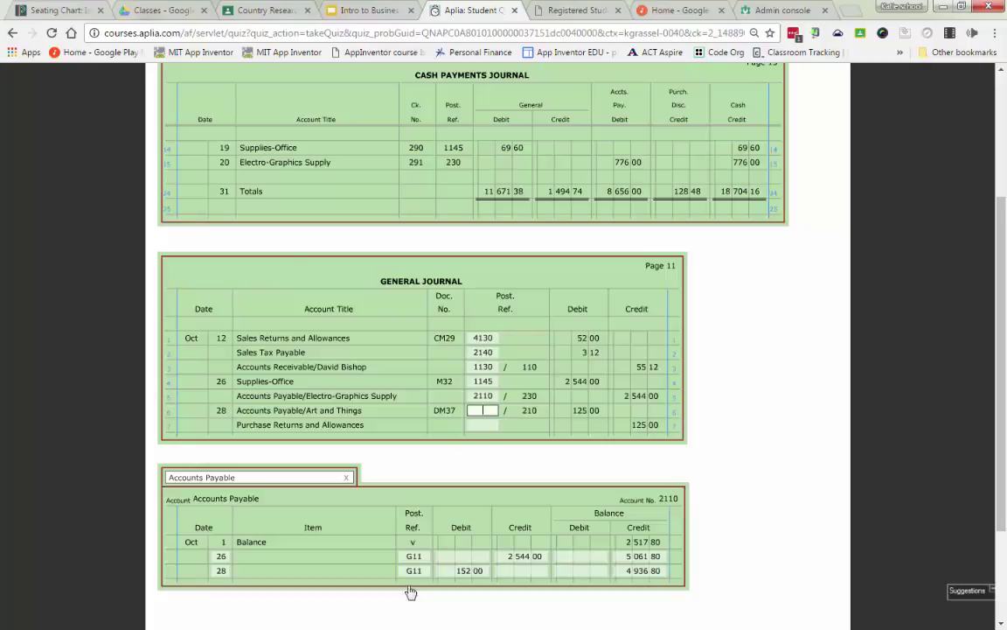
# Step: Enter posting reference 2110 for the Accounts Payable/Art and Things line in the general journal
pyautogui.click(482, 410)
pyautogui.write('2110')
pyautogui.press('Tab')
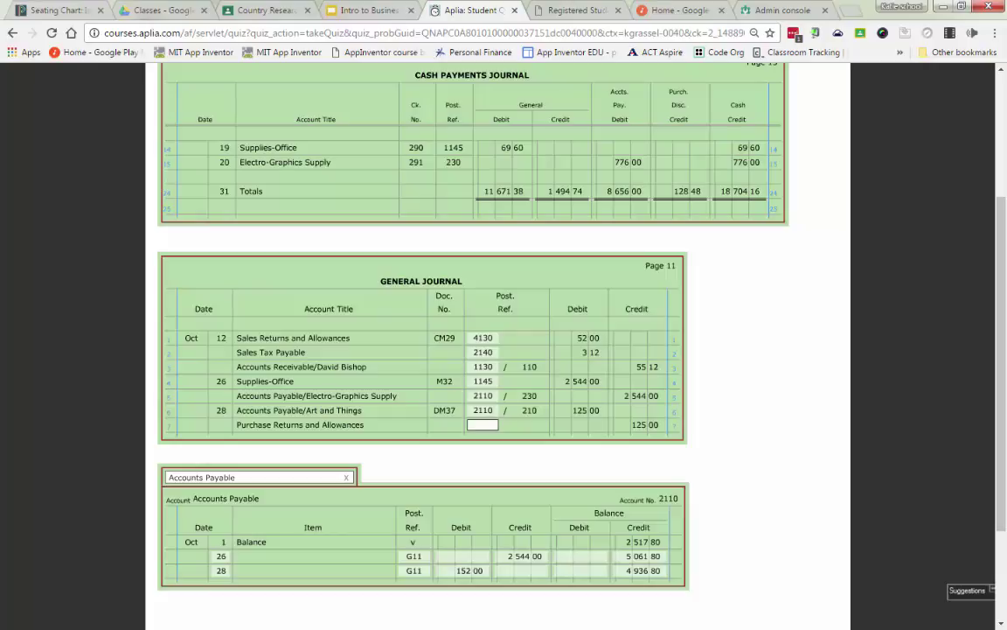
# Step: Open the Purchases Returns and Allowances ledger and start its blank line with day 28 and posting reference G11
pyautogui.click(282, 481)
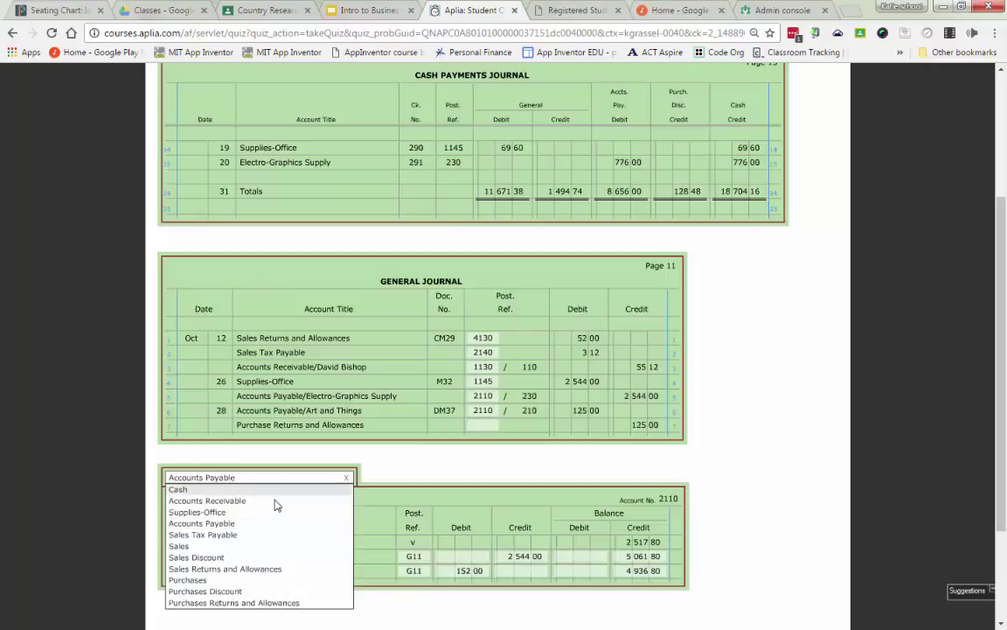
pyautogui.click(260, 603)
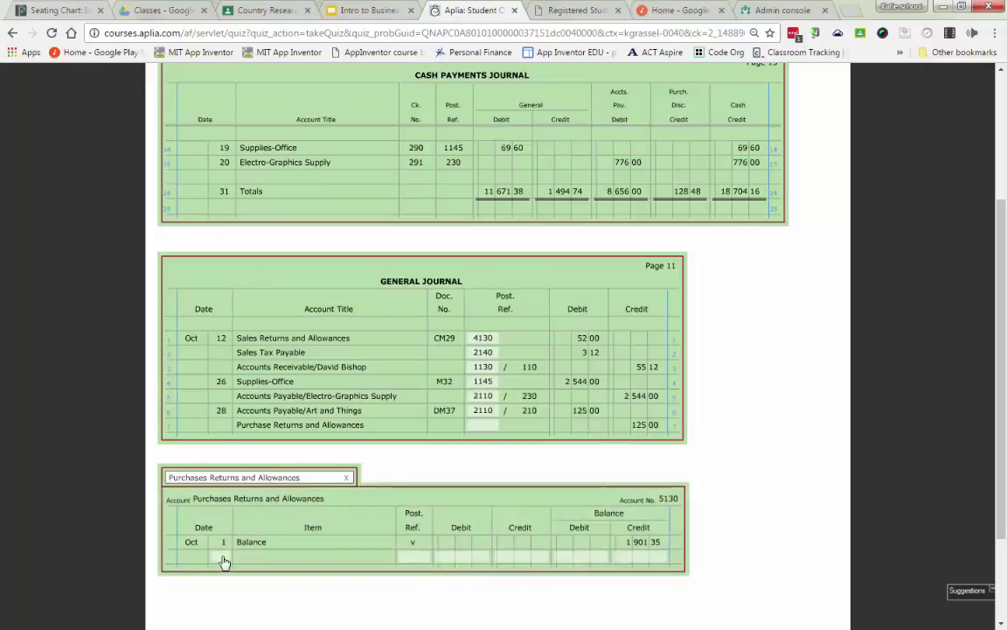
pyautogui.click(227, 560)
pyautogui.write('28')
pyautogui.press('Tab')
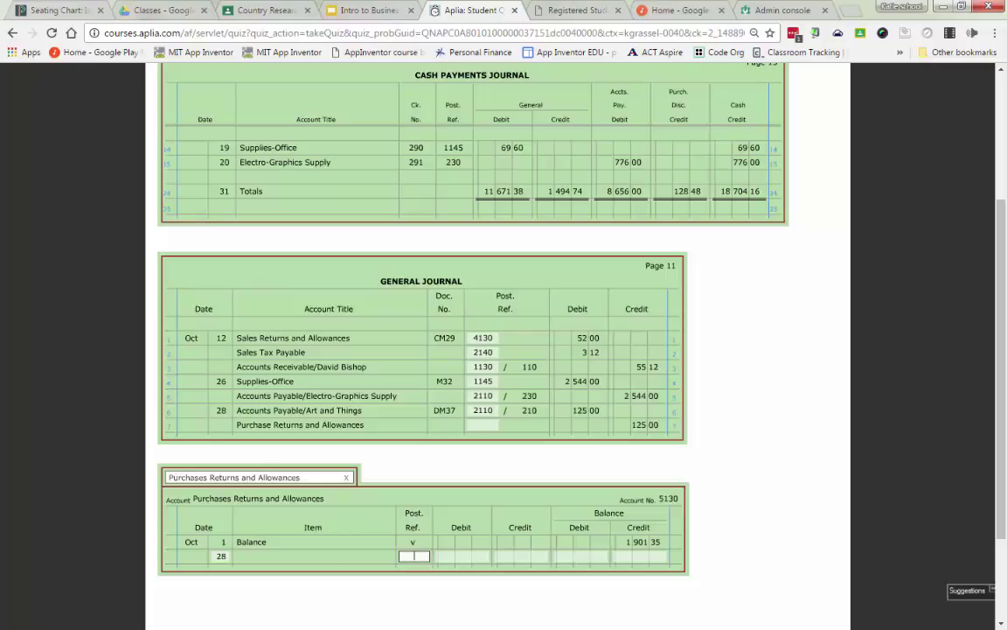
pyautogui.write('g11')
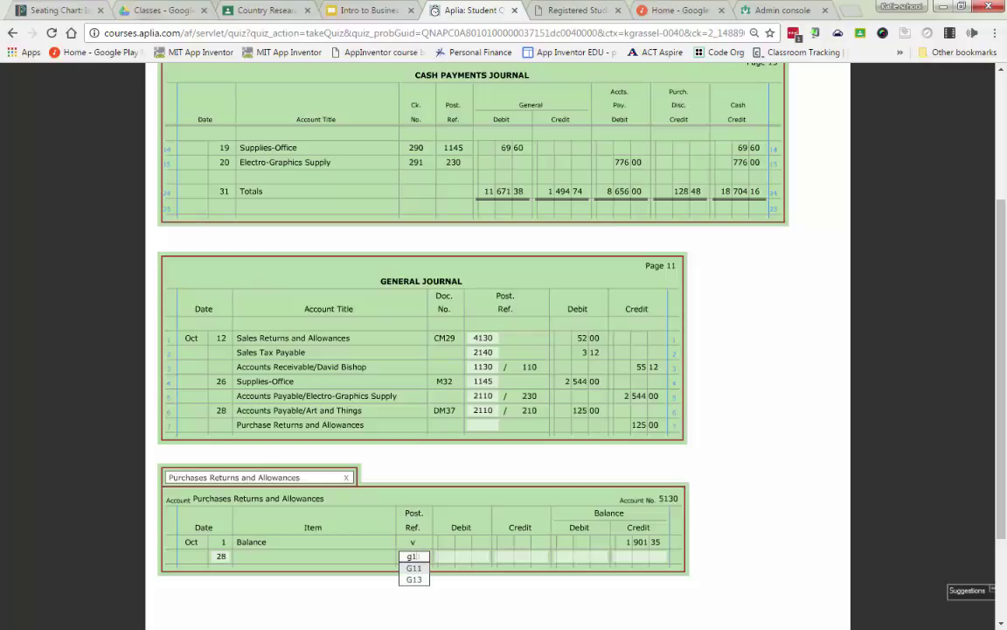
pyautogui.press('Tab')
pyautogui.press('Tab')
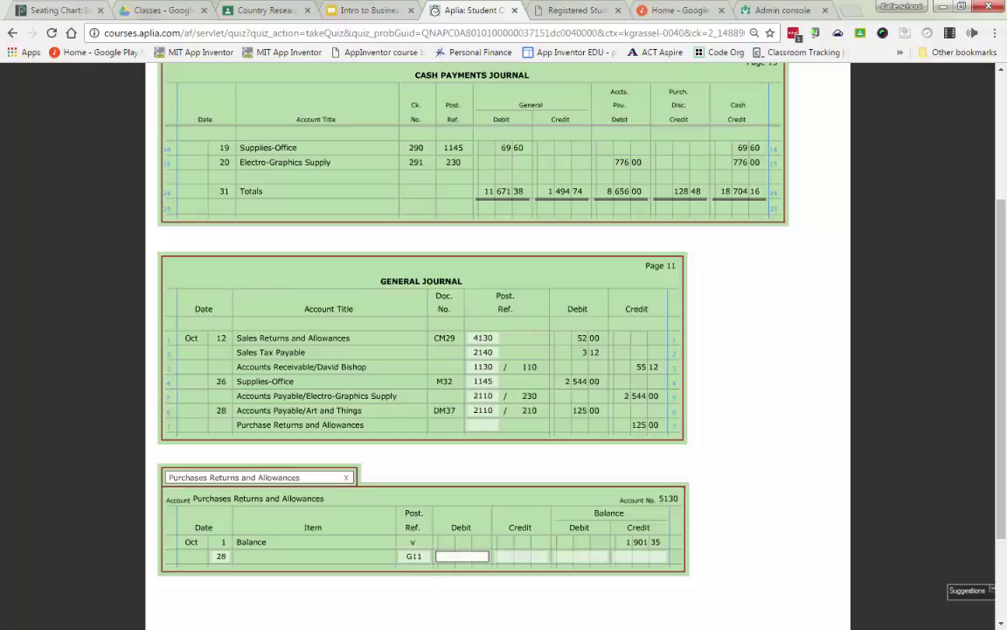
# Step: Post a credit of 125.00 on the October 28 Purchases Returns and Allowances line and enter the credit balance of 2,026.35
pyautogui.write('125 00')
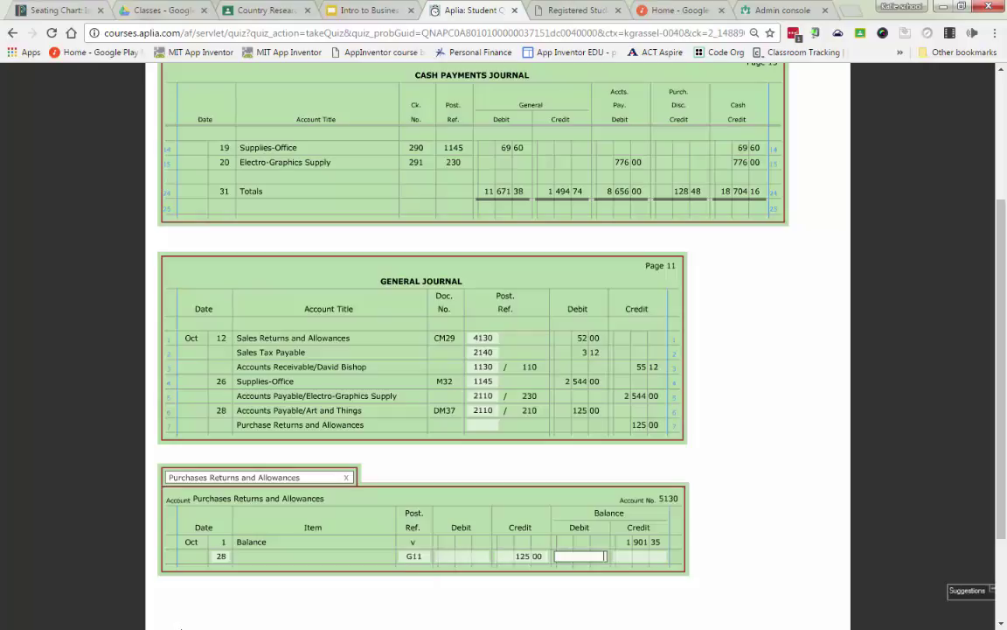
pyautogui.press('Tab')
pyautogui.press('Tab')
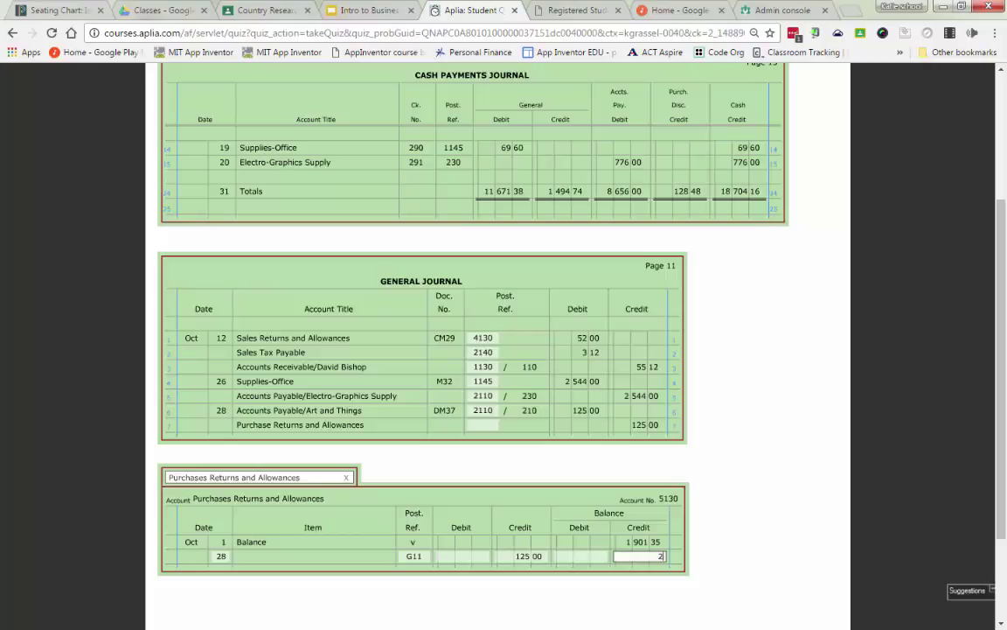
pyautogui.write('220')
pyautogui.write('6')
pyautogui.write('.35')
pyautogui.press('Tab')
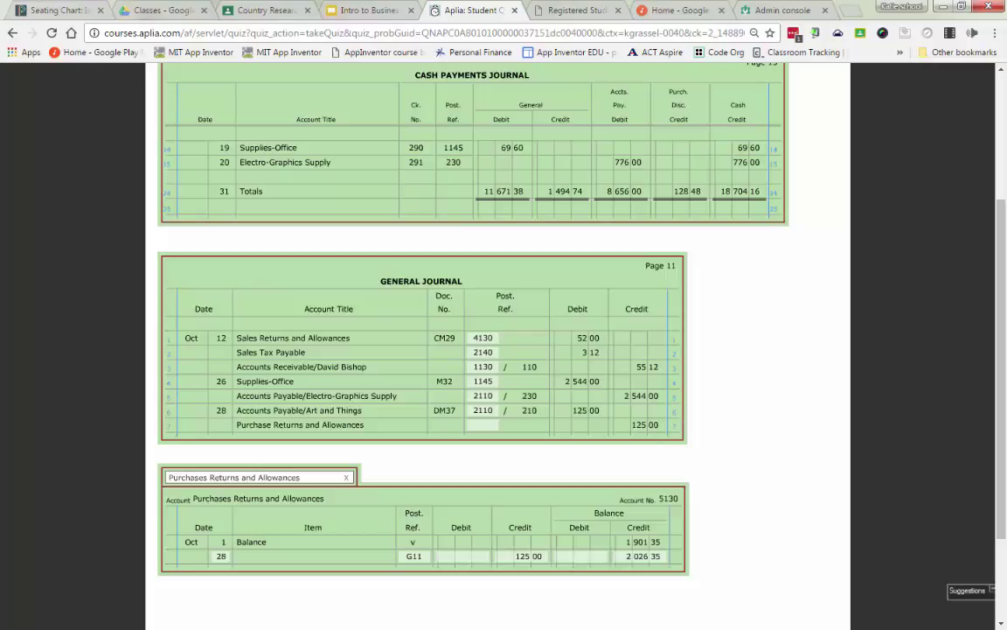
# Step: Enter posting reference 5130 for the Purchase Returns and Allowances line in the general journal
pyautogui.click(480, 424)
pyautogui.write('5130')
pyautogui.press('Tab')
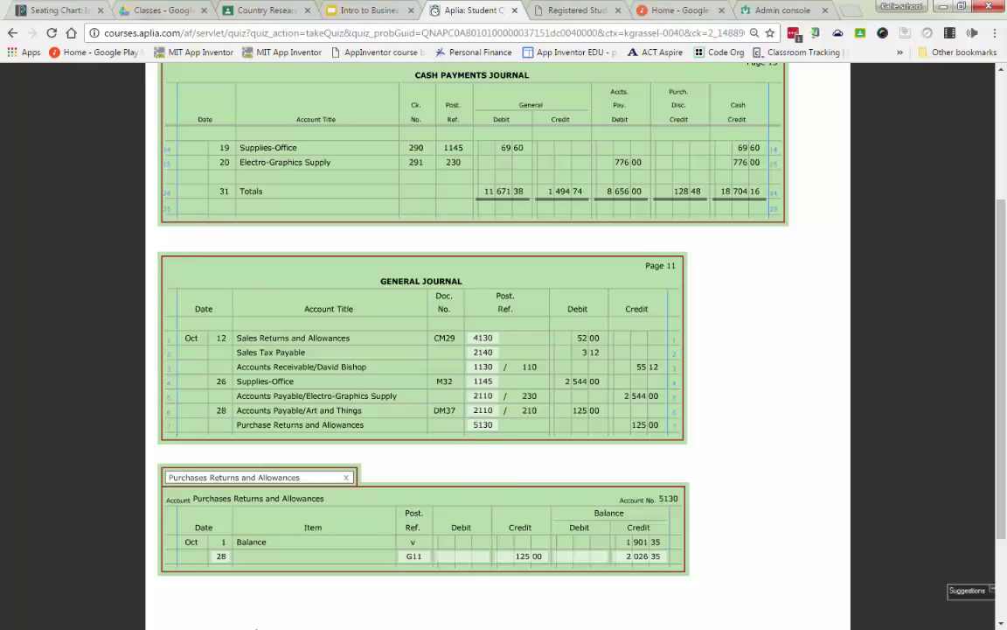